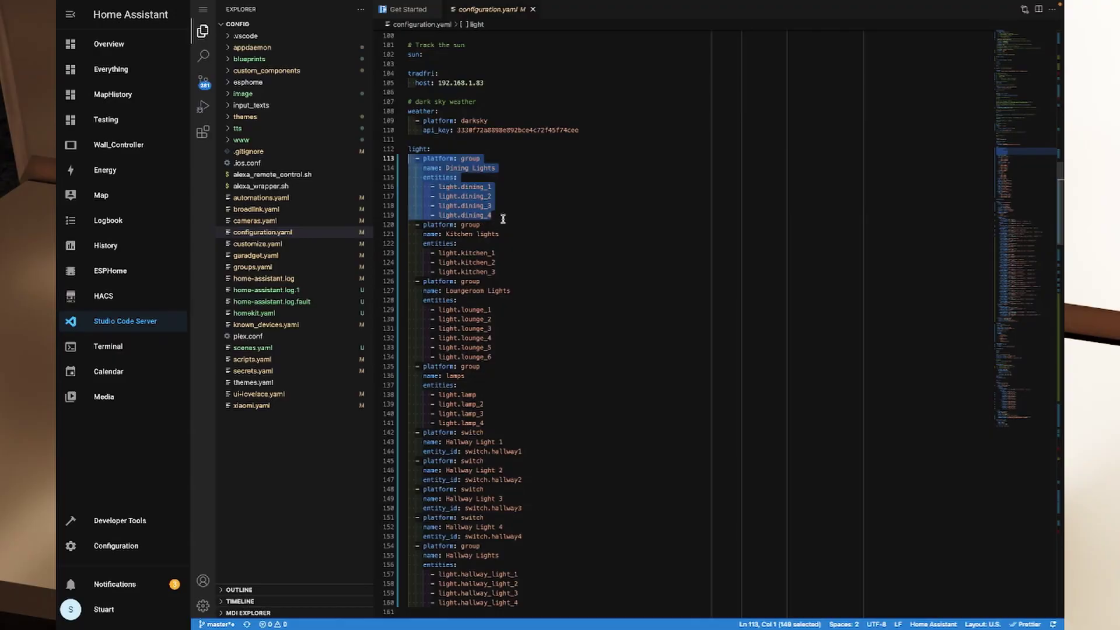
drag(508, 216, 406, 153)
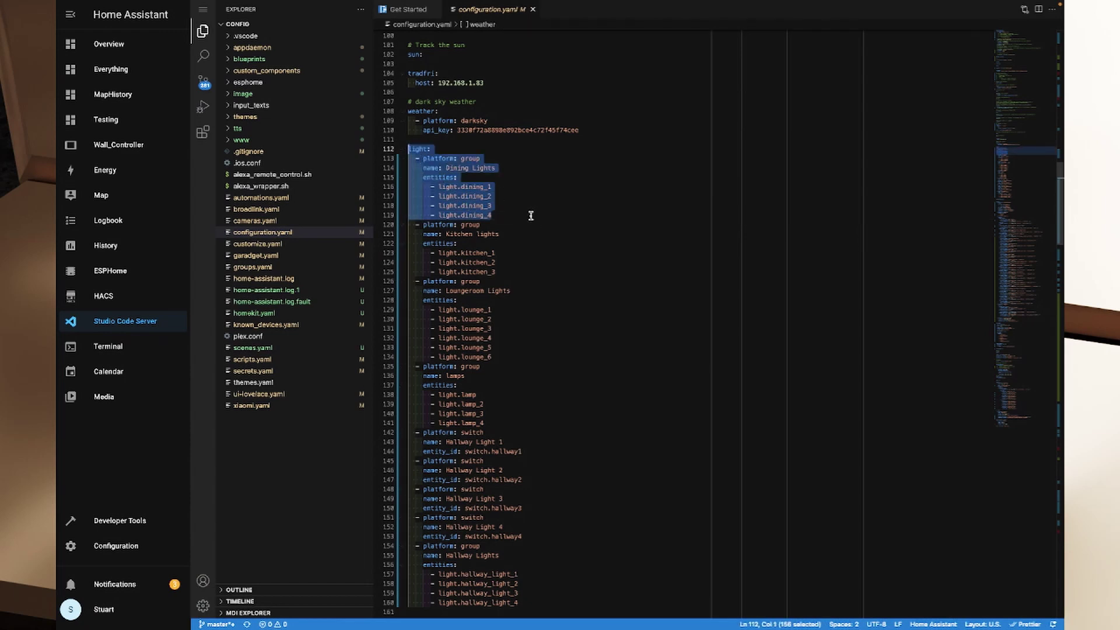
click(416, 151)
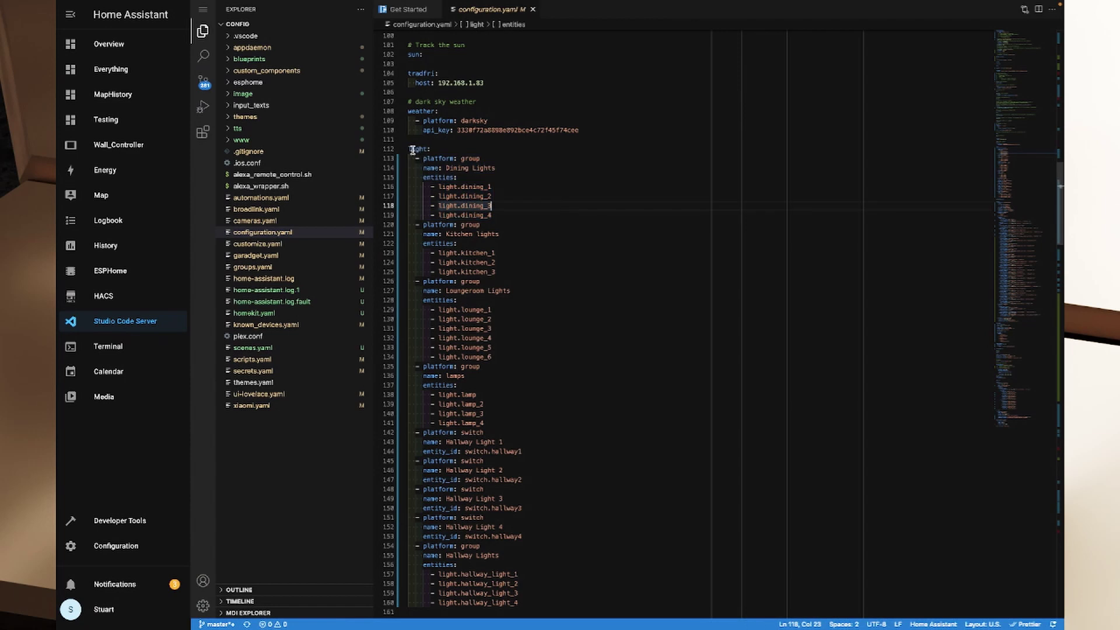
drag(427, 158, 516, 216)
click(438, 168)
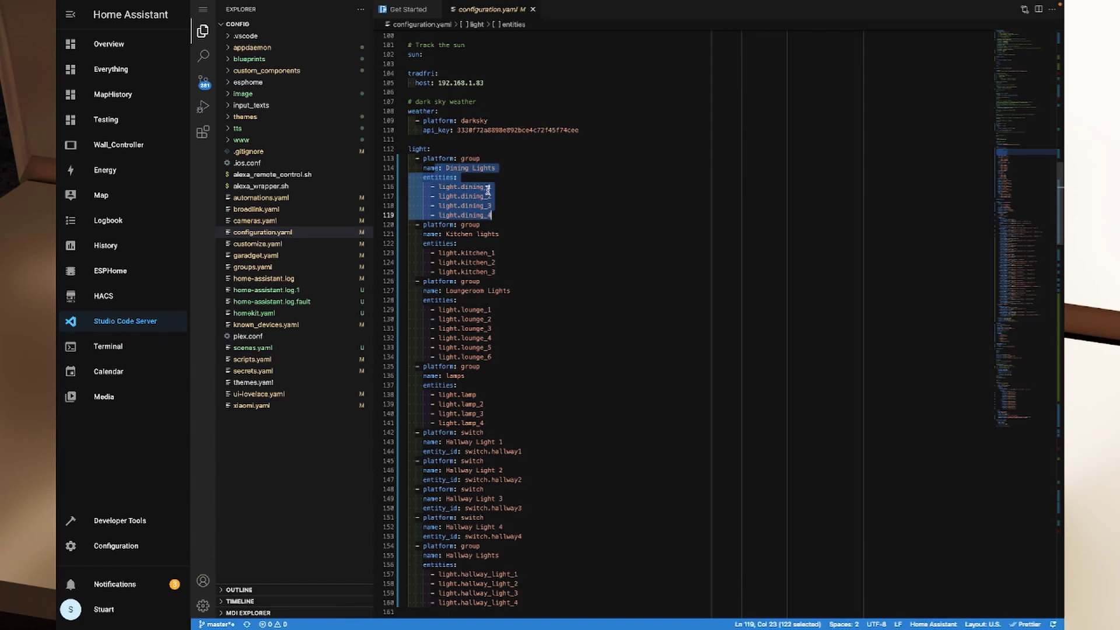
drag(528, 216, 408, 149)
click(669, 255)
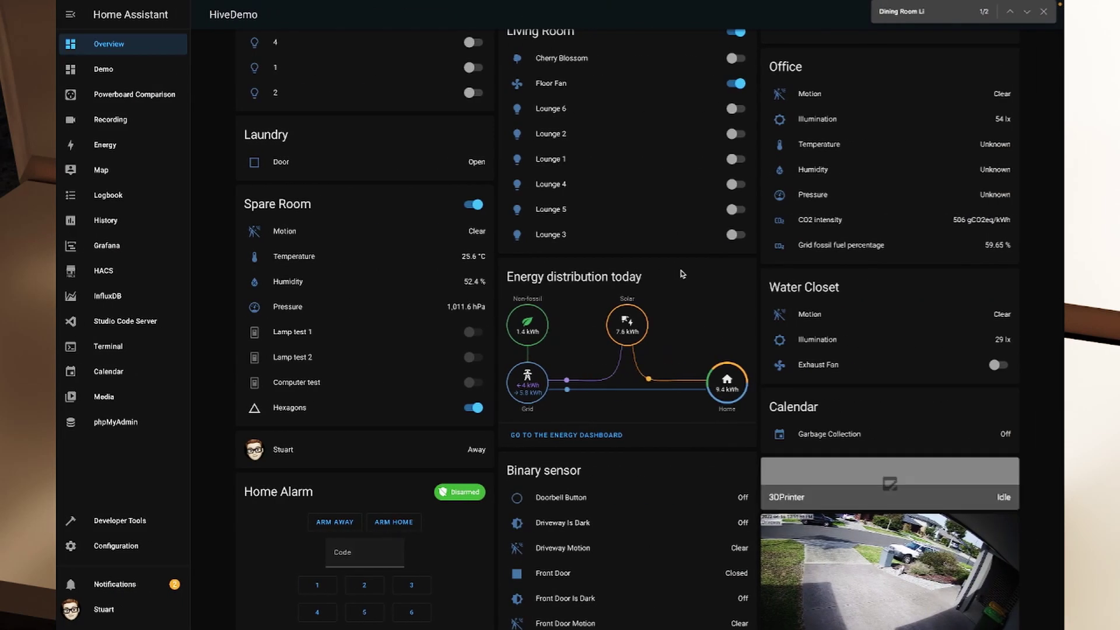
Step: Go to Configuration > Automations & Scenes > Helpers and start adding a new helper
key(Escape)
scroll(382, 429, down, 5)
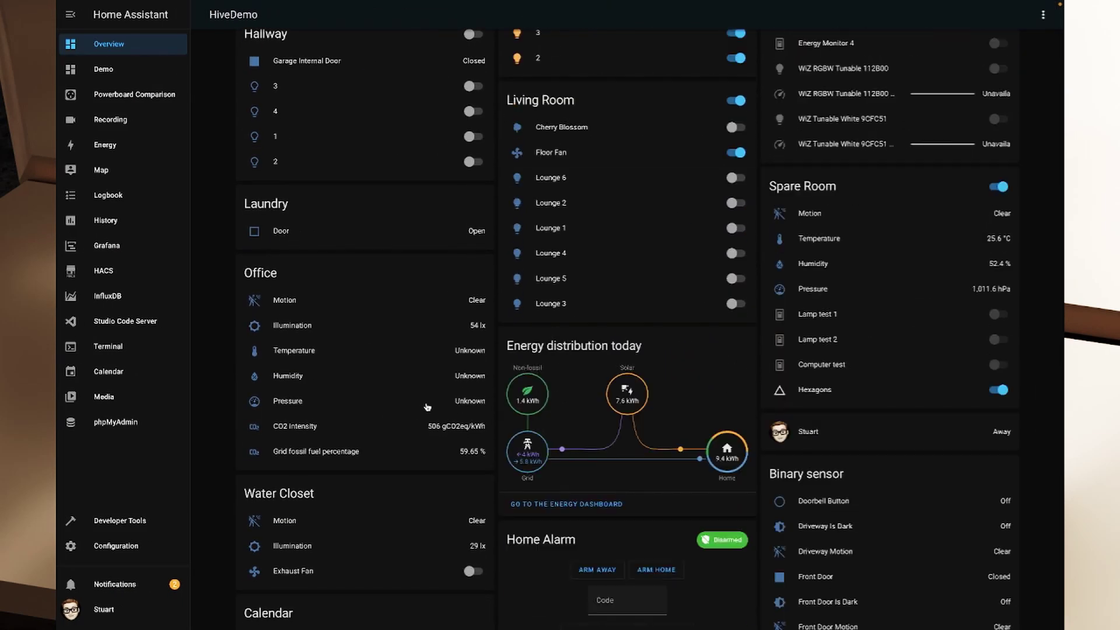
click(114, 550)
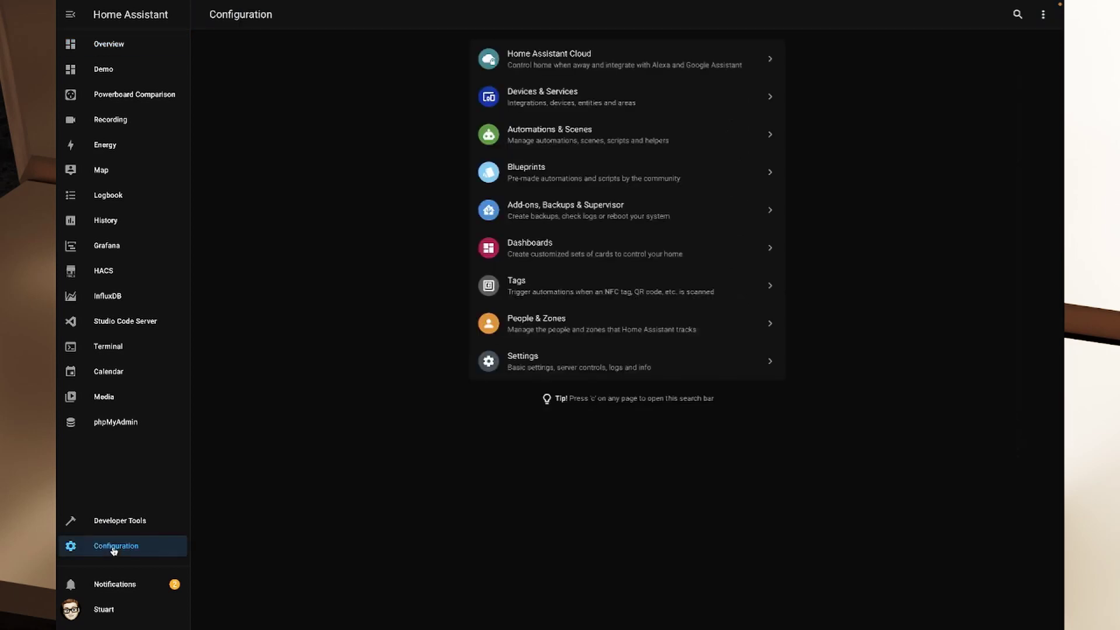
click(577, 140)
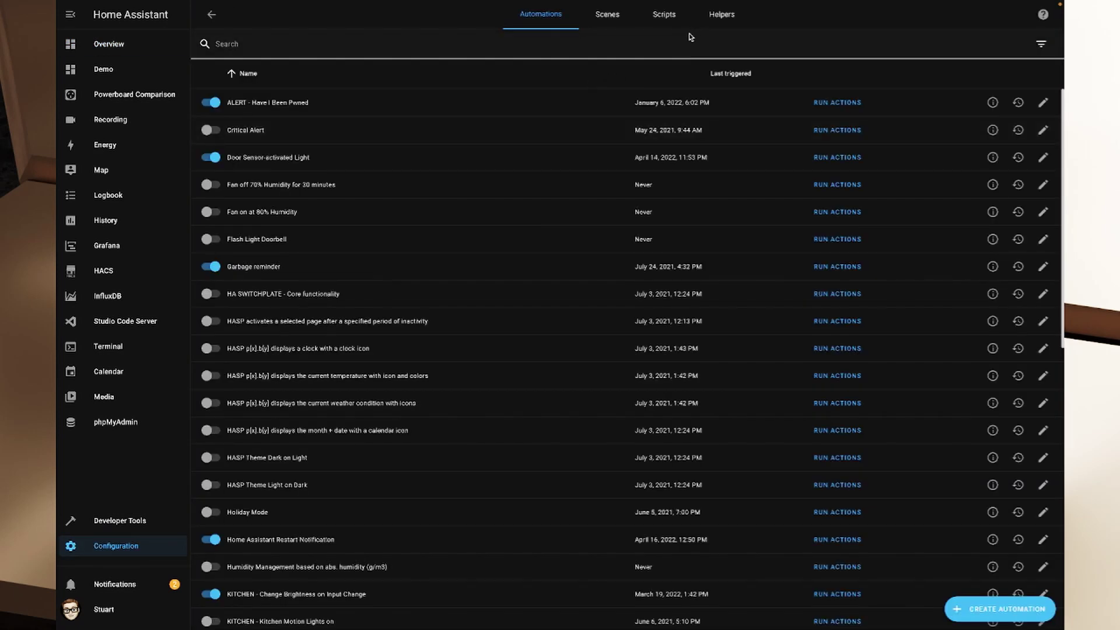
click(726, 19)
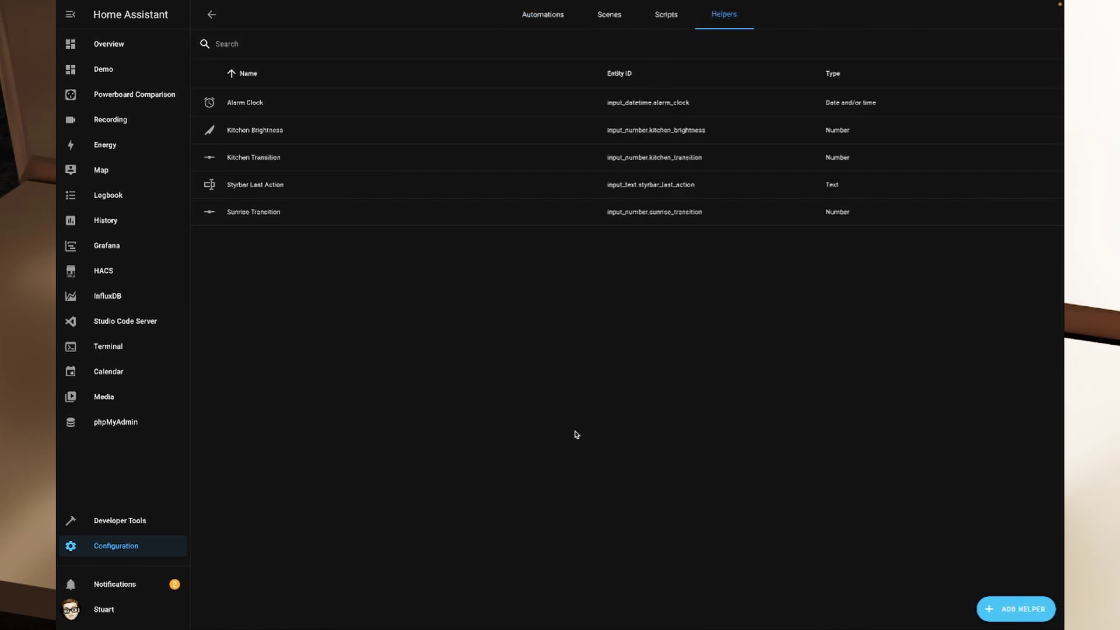
click(1020, 609)
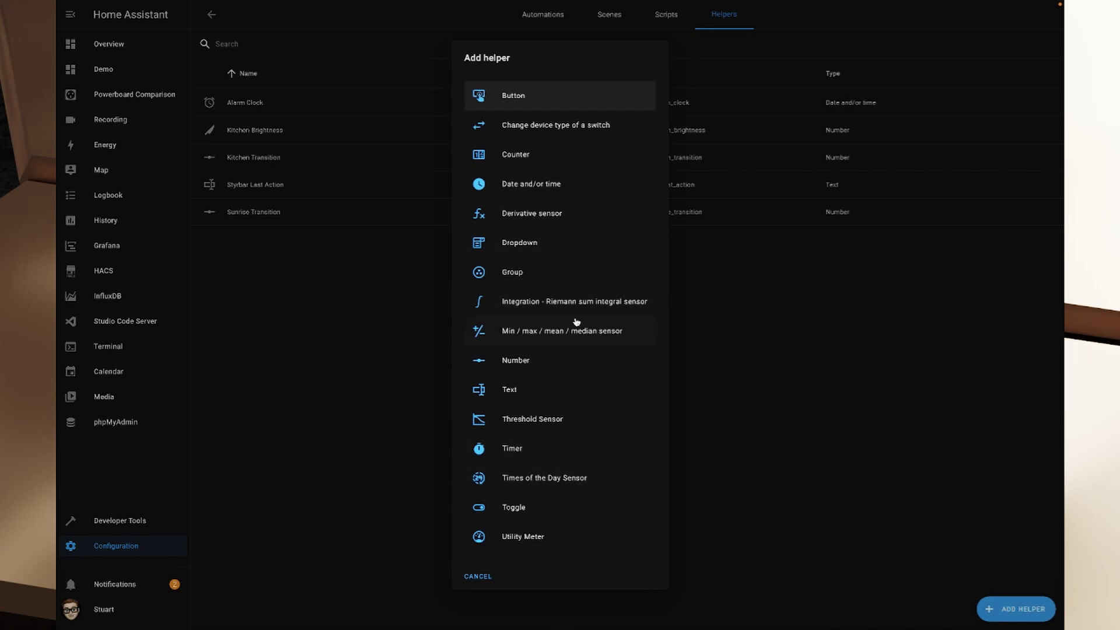
Step: Start a new Light group helper and name it Dining Room Lights
click(504, 275)
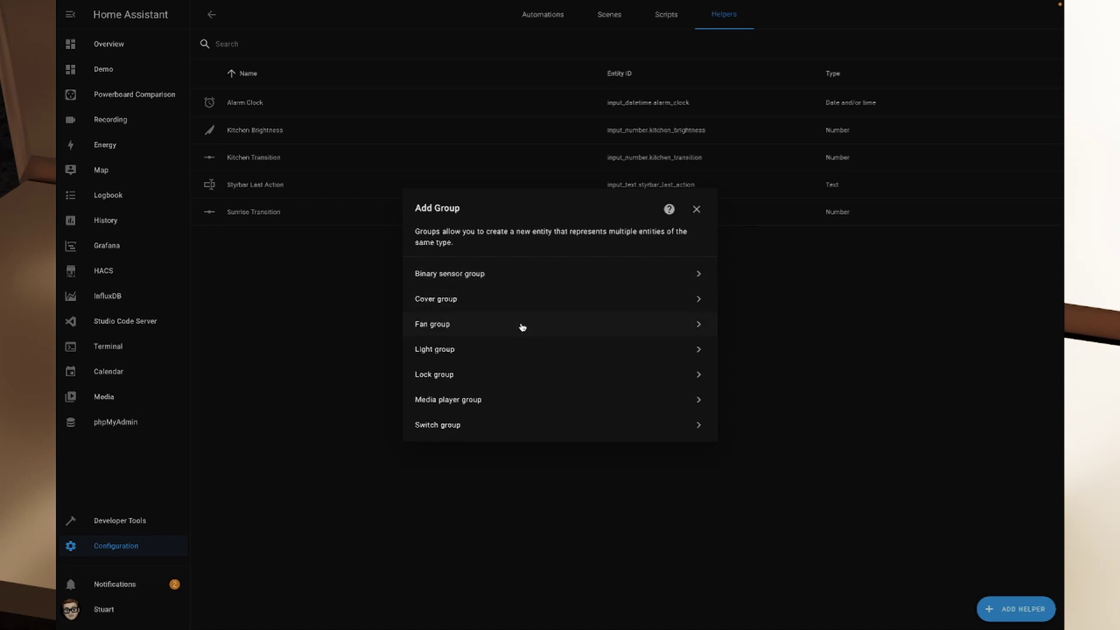
click(476, 355)
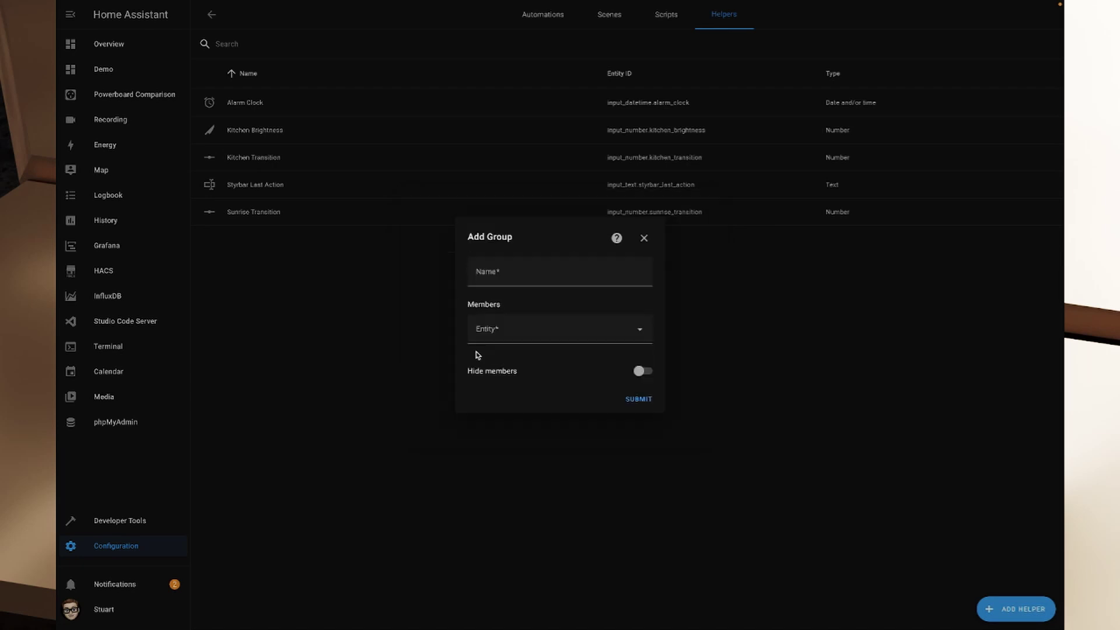
click(507, 273)
text(Dining Room Lights)
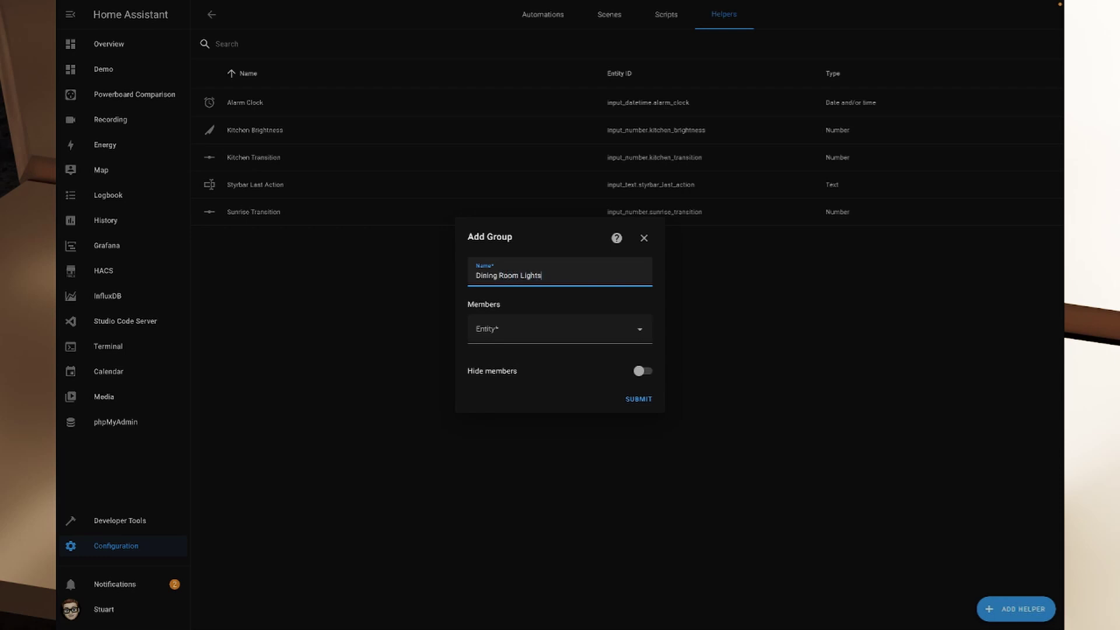
Step: Add Dining 1, Dining 2, Dining 3 and Dining 4 as members and turn on Hide members
click(559, 330)
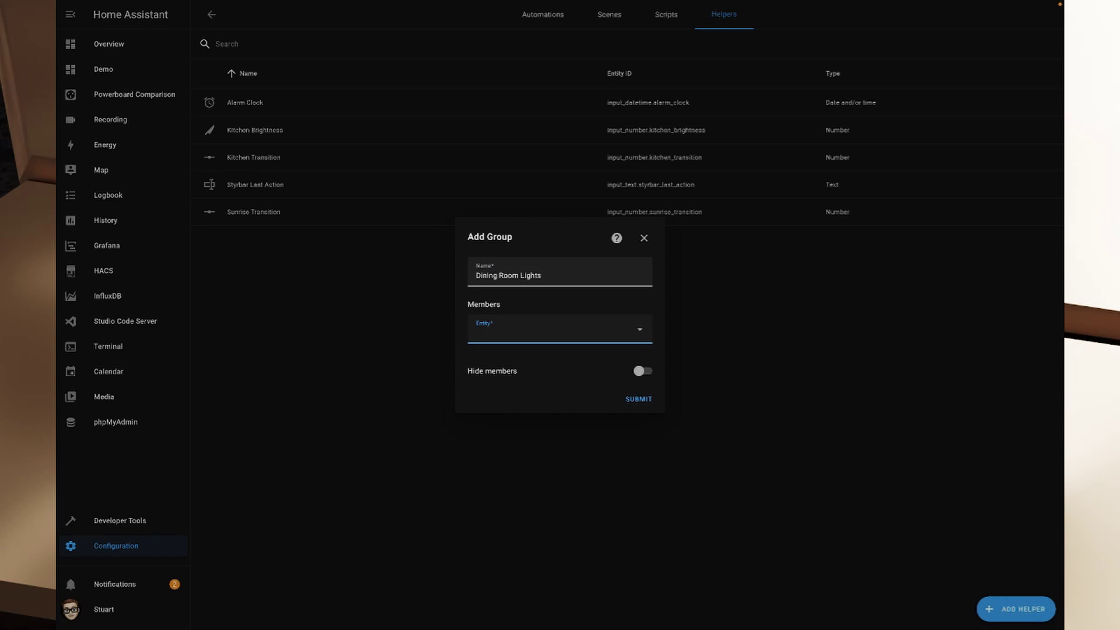
text(Din)
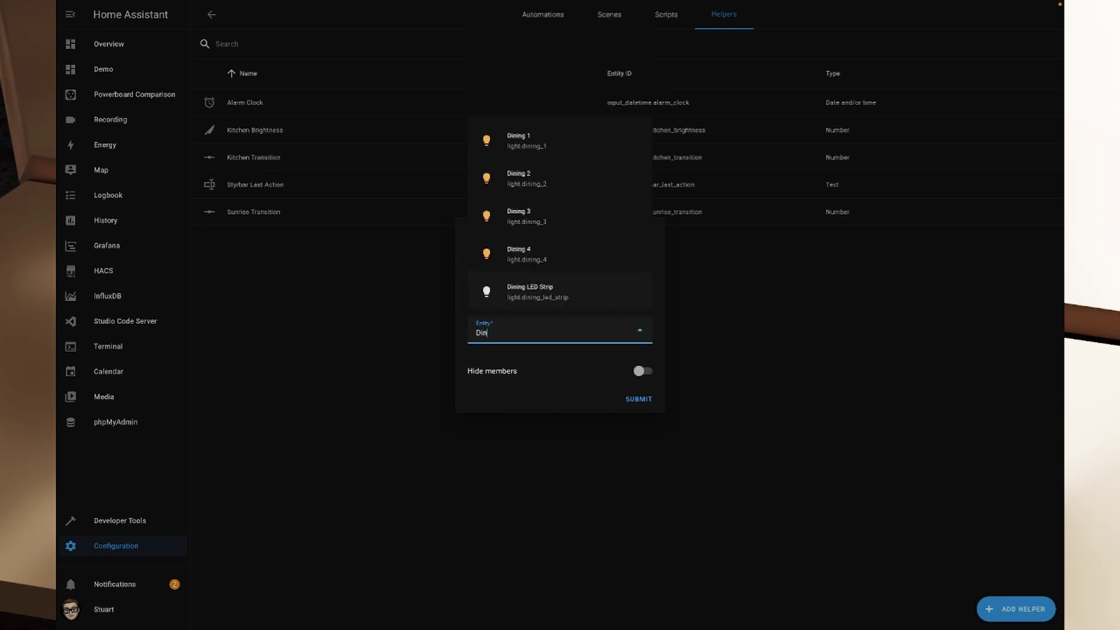
text(in)
click(523, 140)
text(Dining)
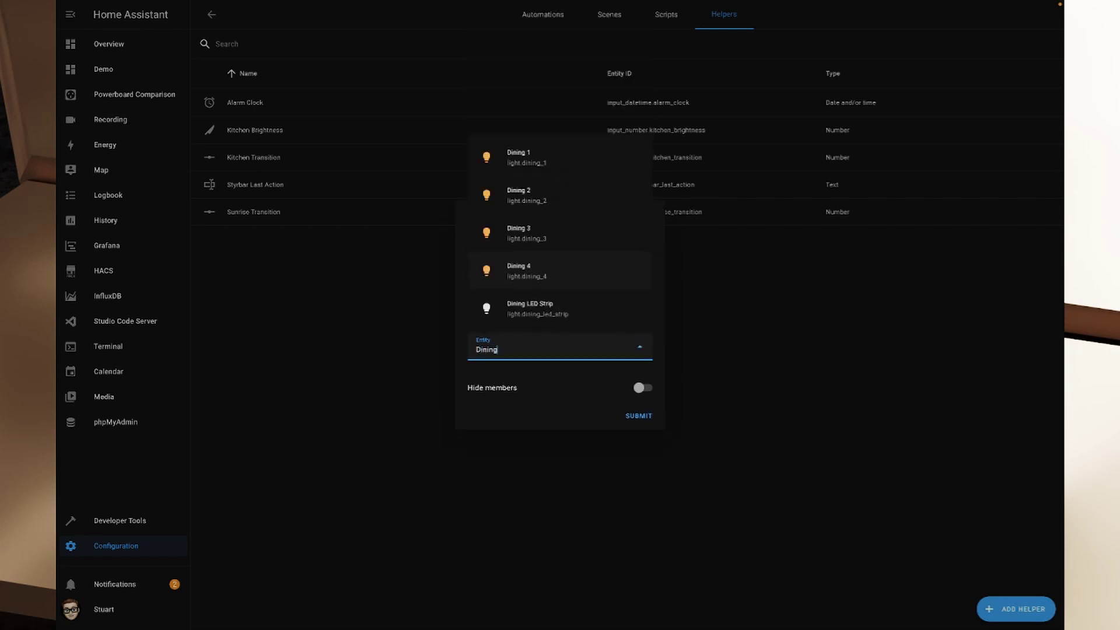
click(553, 209)
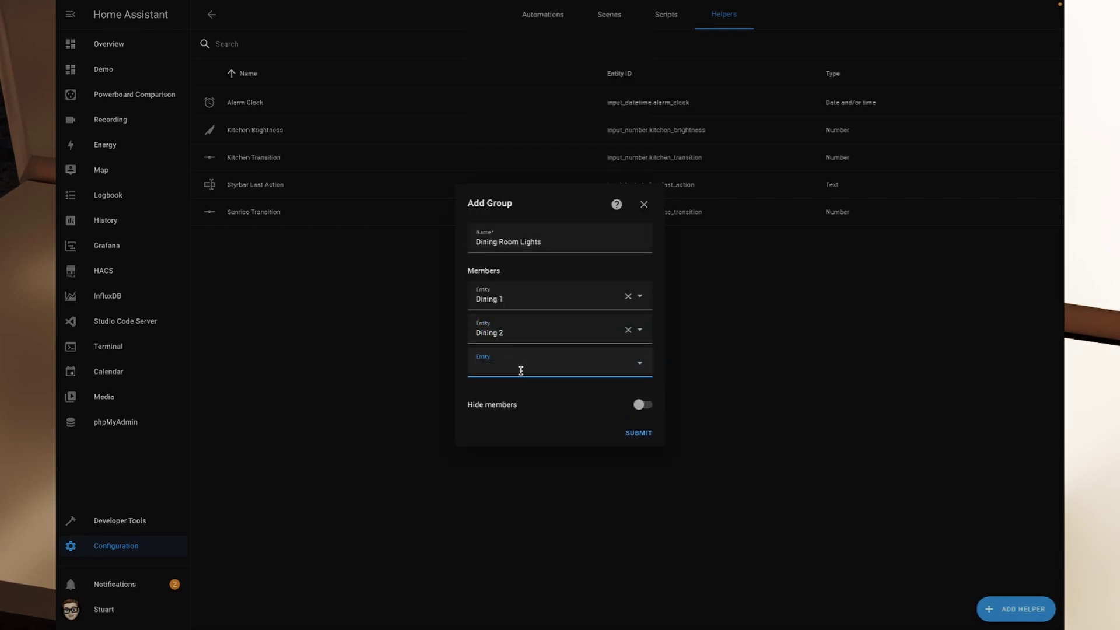
text(Dining)
click(507, 255)
text(Dining)
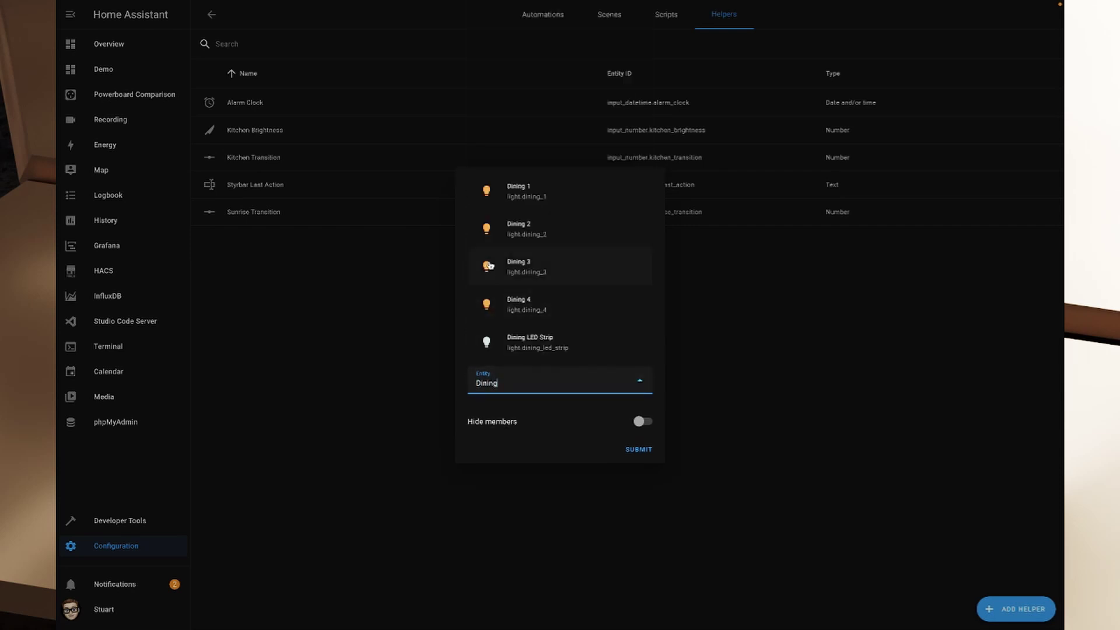
click(544, 305)
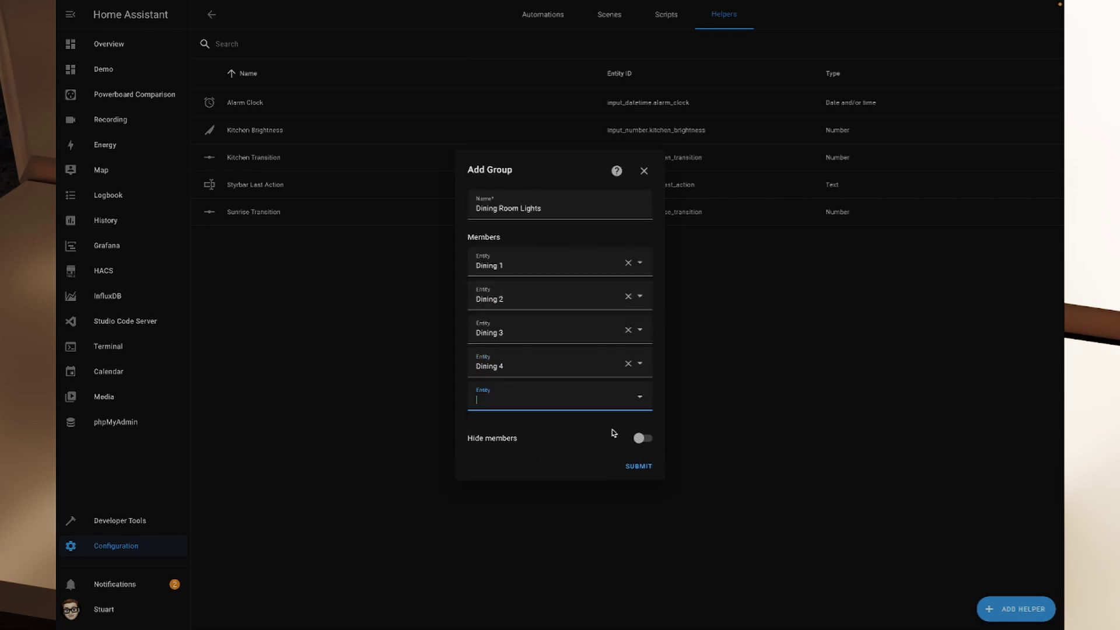
click(647, 441)
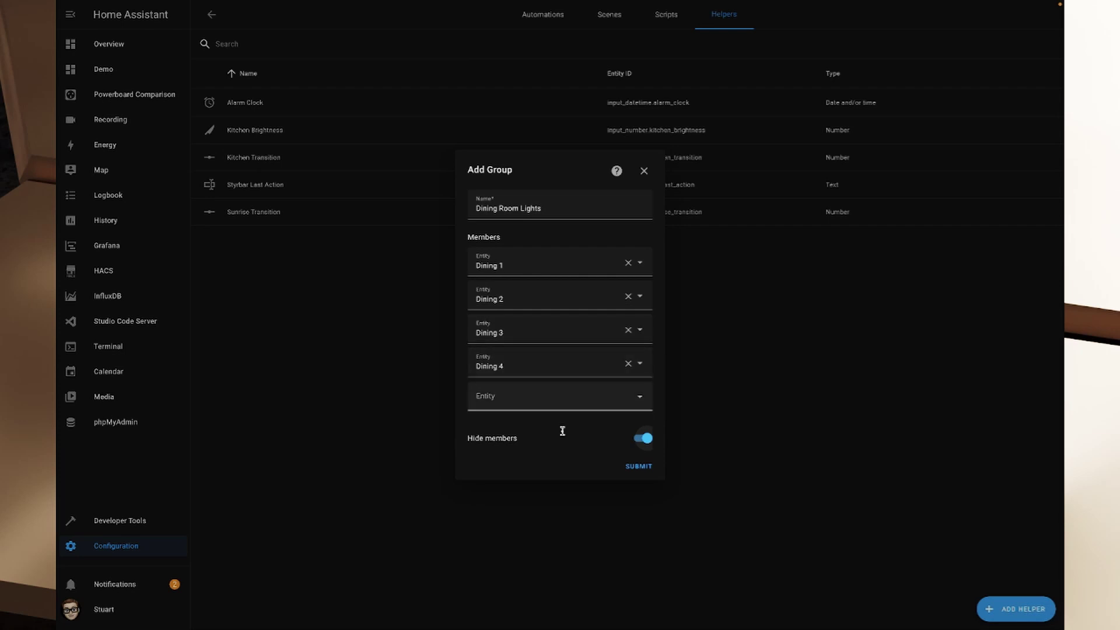
Step: Create the Dining Room Lights group, assign it to the Dining Room area, and expand Advanced settings
click(639, 467)
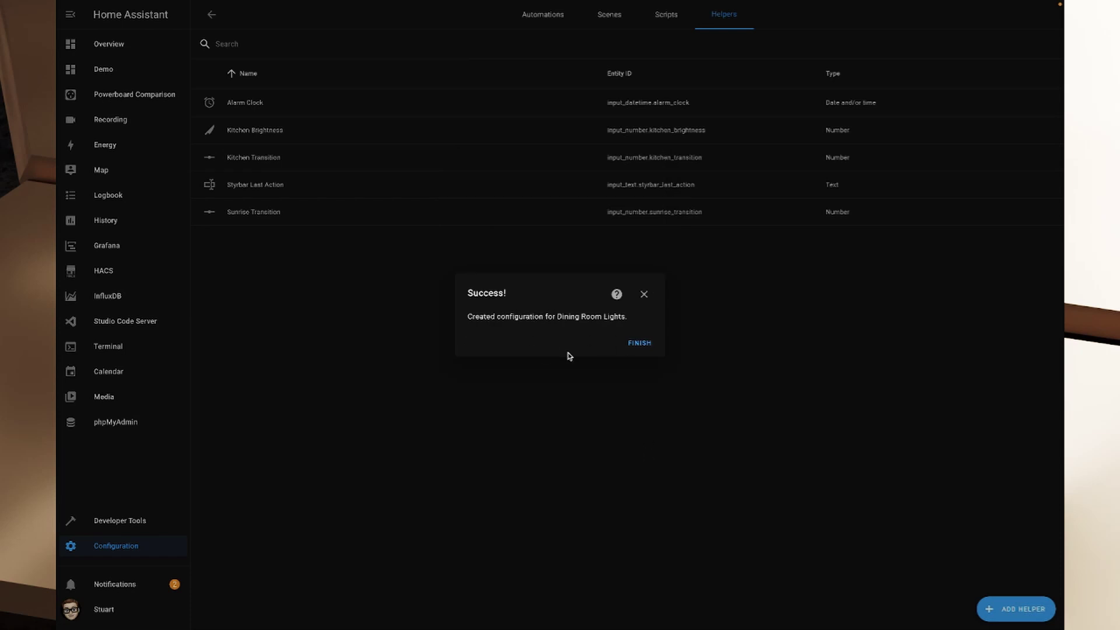
click(640, 344)
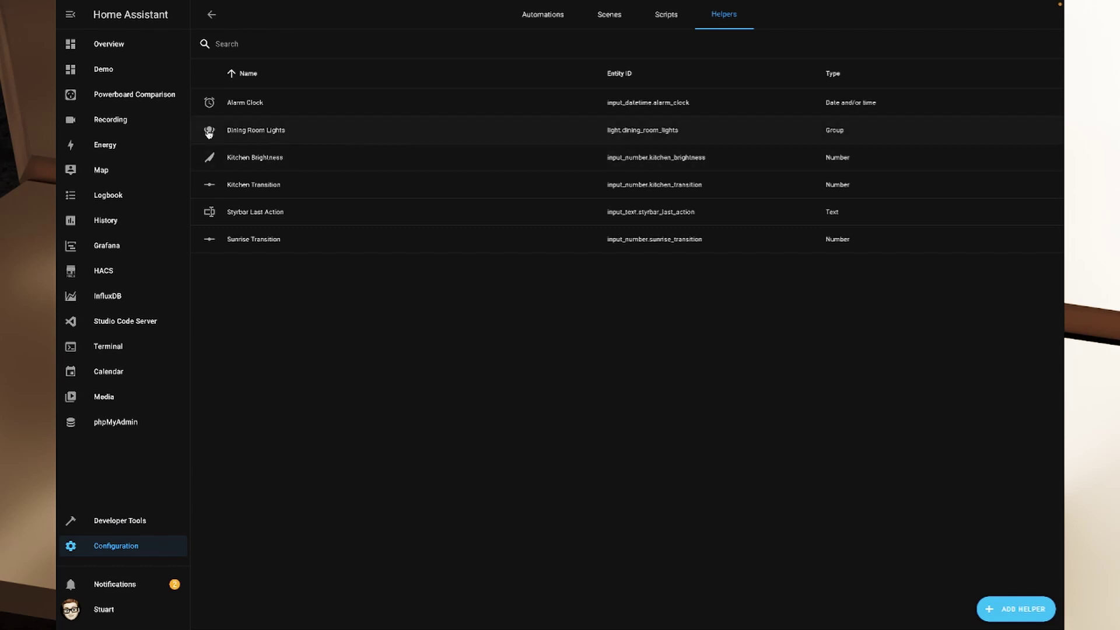
click(212, 133)
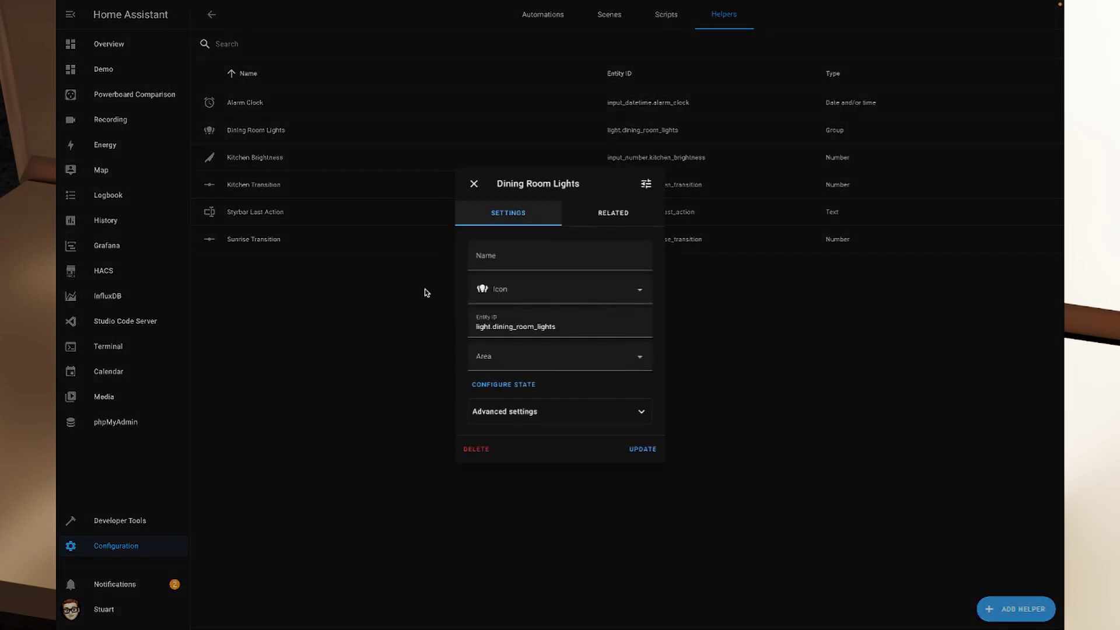
click(548, 361)
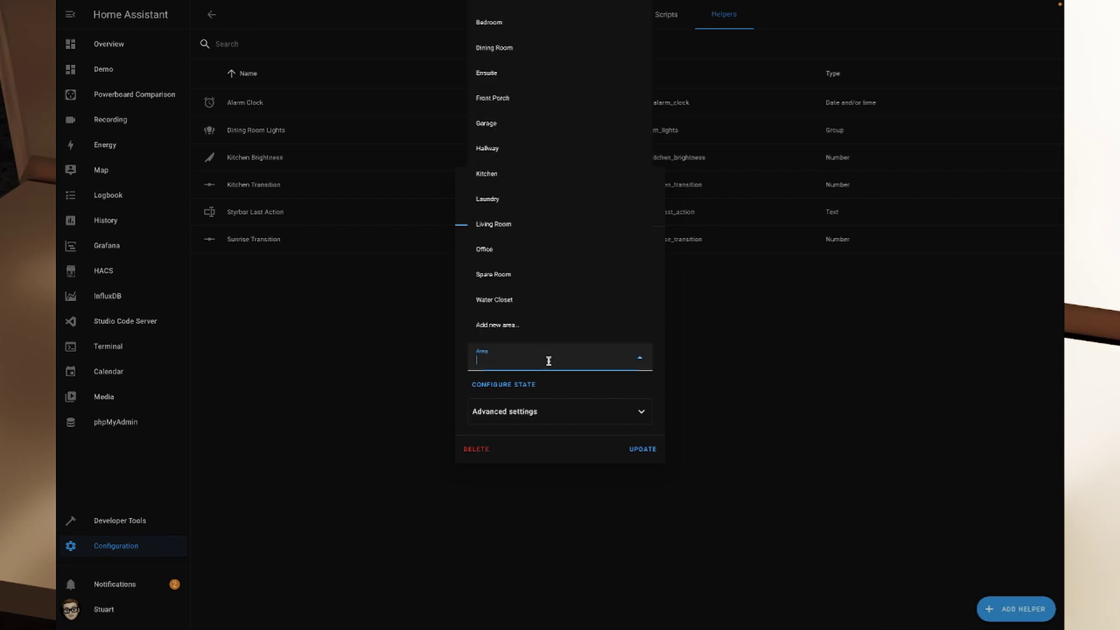
click(507, 48)
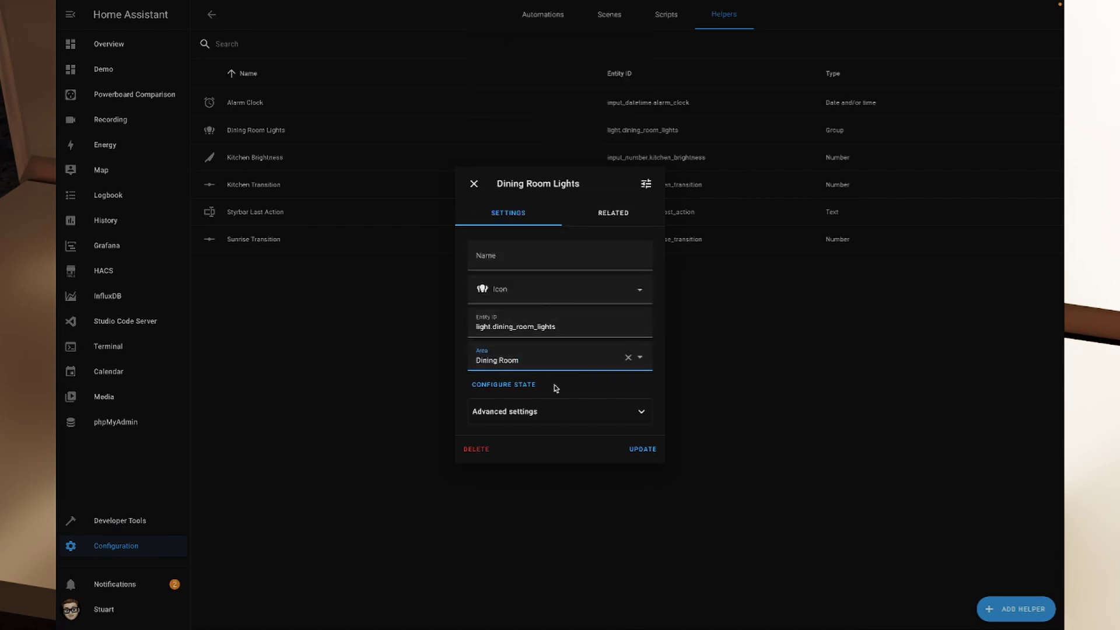
click(642, 412)
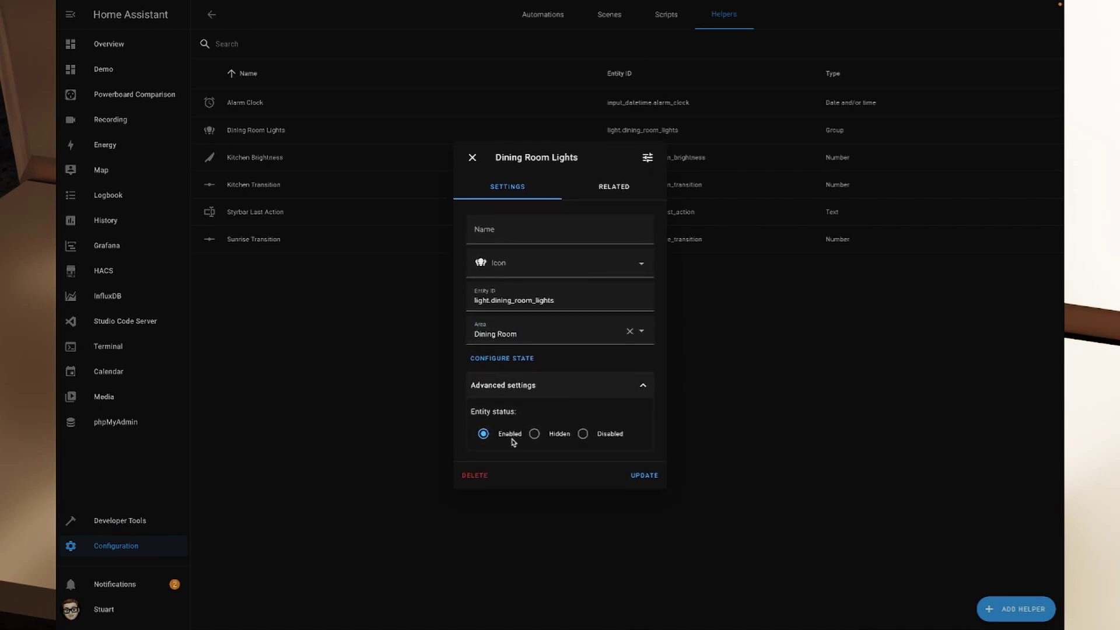
Step: In the group's state options, test Hide members and All entities, ending with Hide members on and All entities off
click(503, 359)
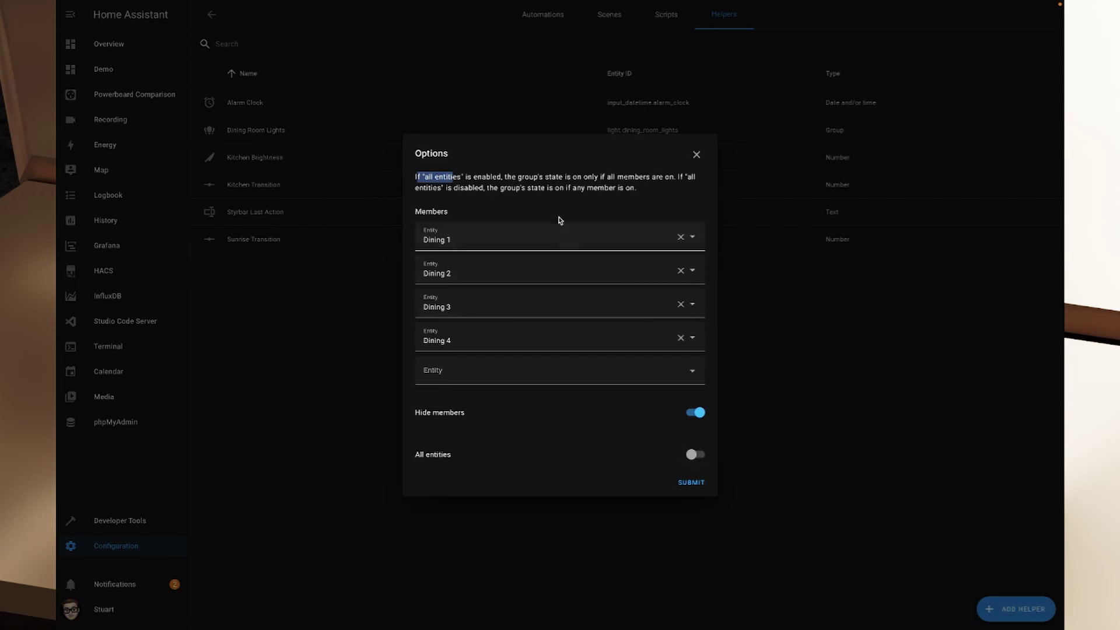
drag(413, 177, 454, 177)
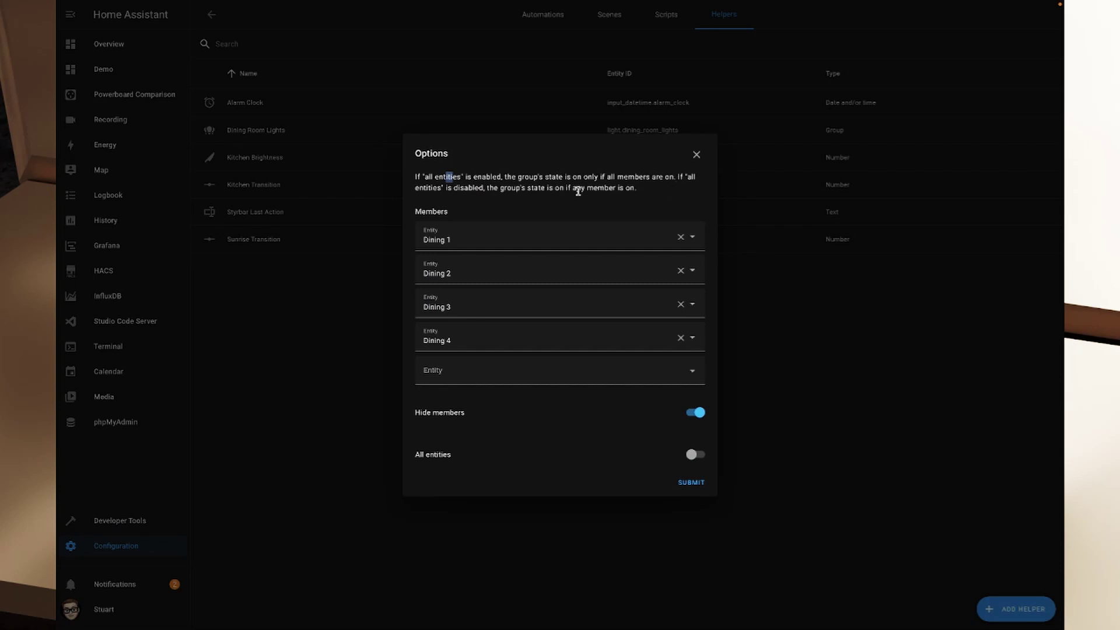
drag(453, 189, 480, 190)
click(693, 414)
click(695, 458)
click(694, 414)
click(697, 457)
Step: Save the group options, close the settings, and return to the Overview dashboard
click(682, 485)
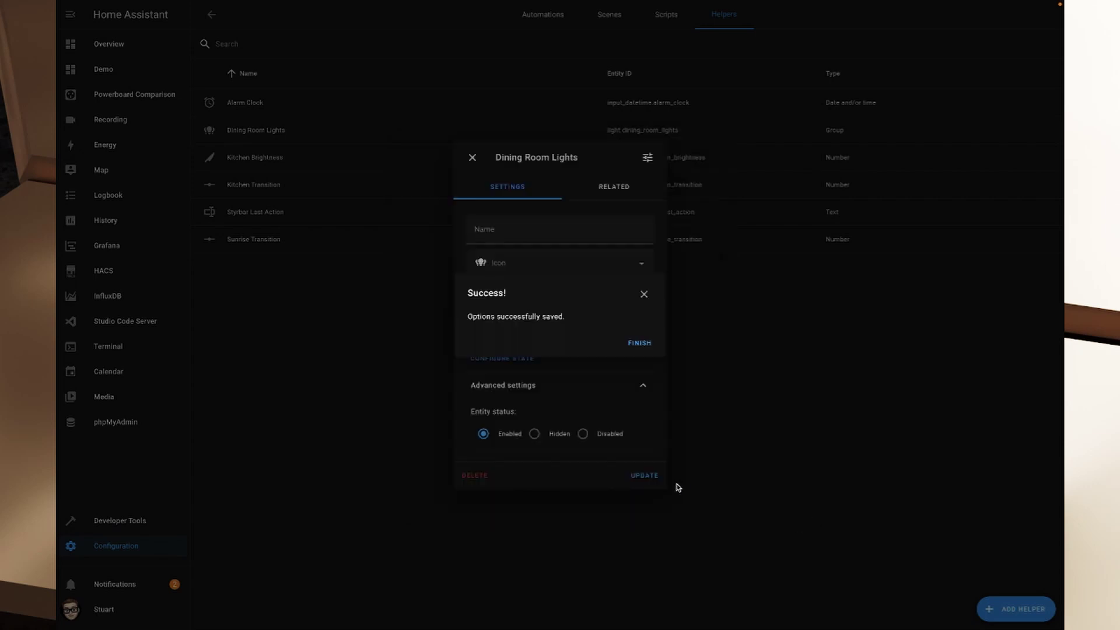
click(638, 343)
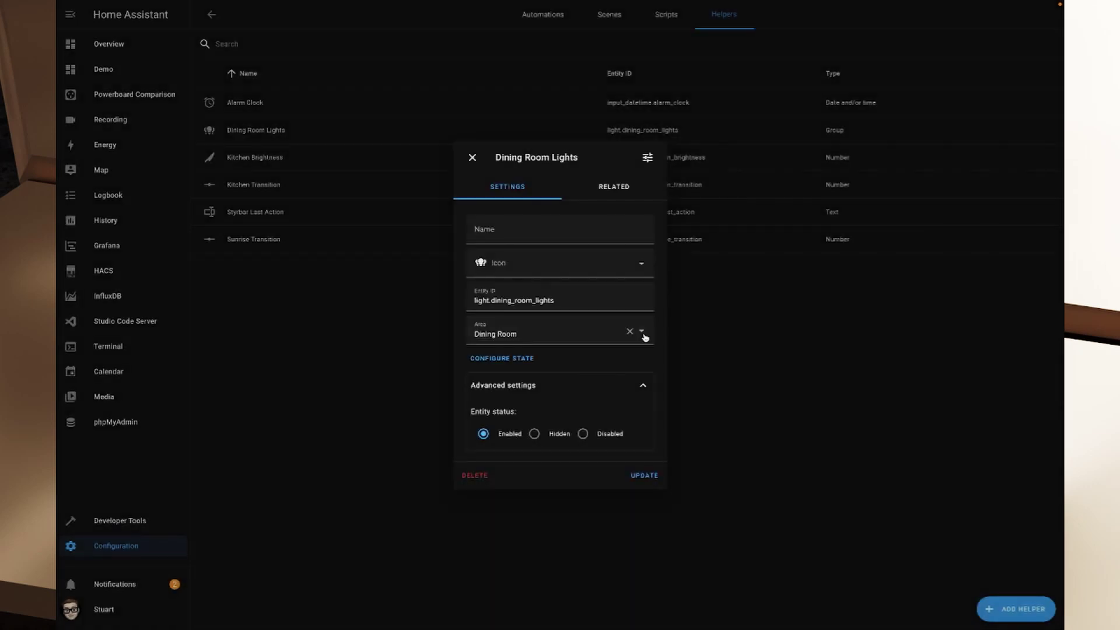
click(474, 156)
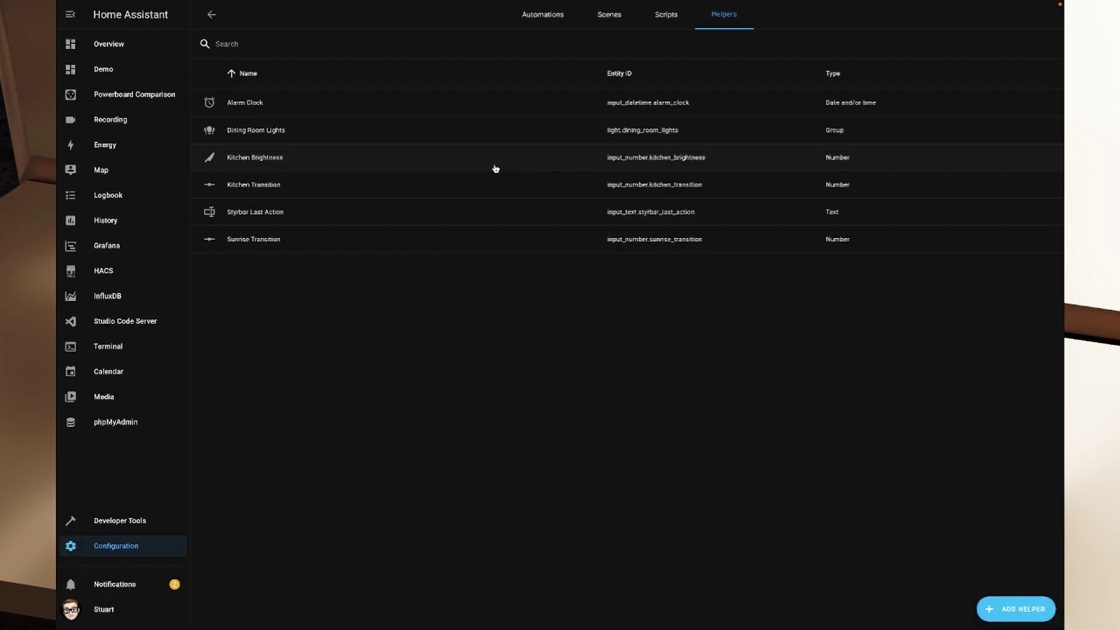
click(122, 44)
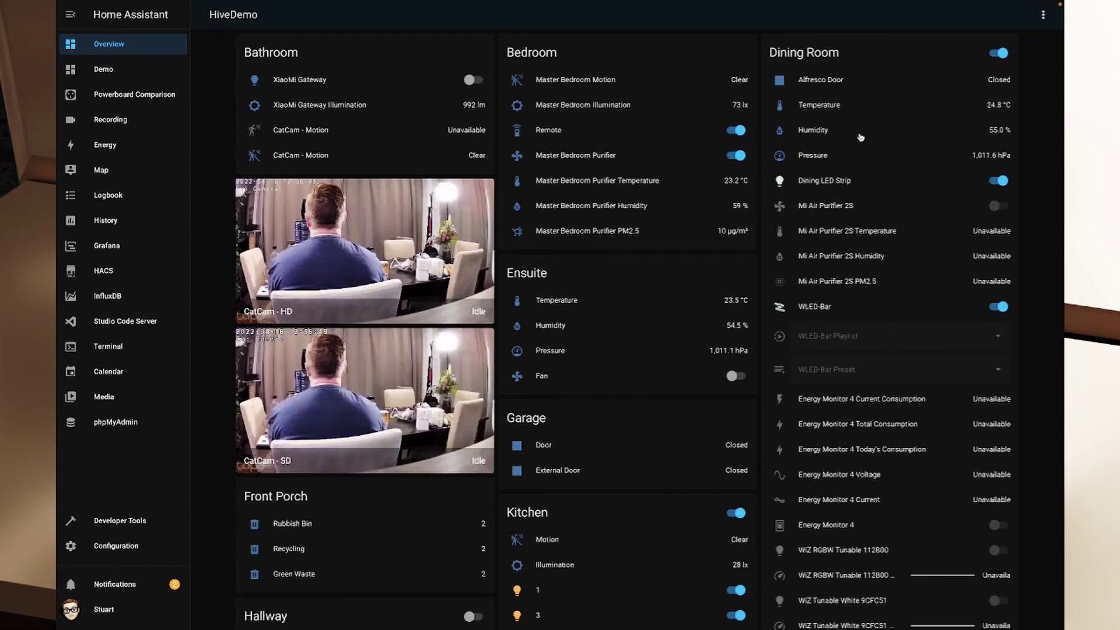
Step: In the Light card, switch Dining Room Lights off and then back on
scroll(905, 438, down, 6)
scroll(878, 357, down, 13)
scroll(878, 357, down, 4)
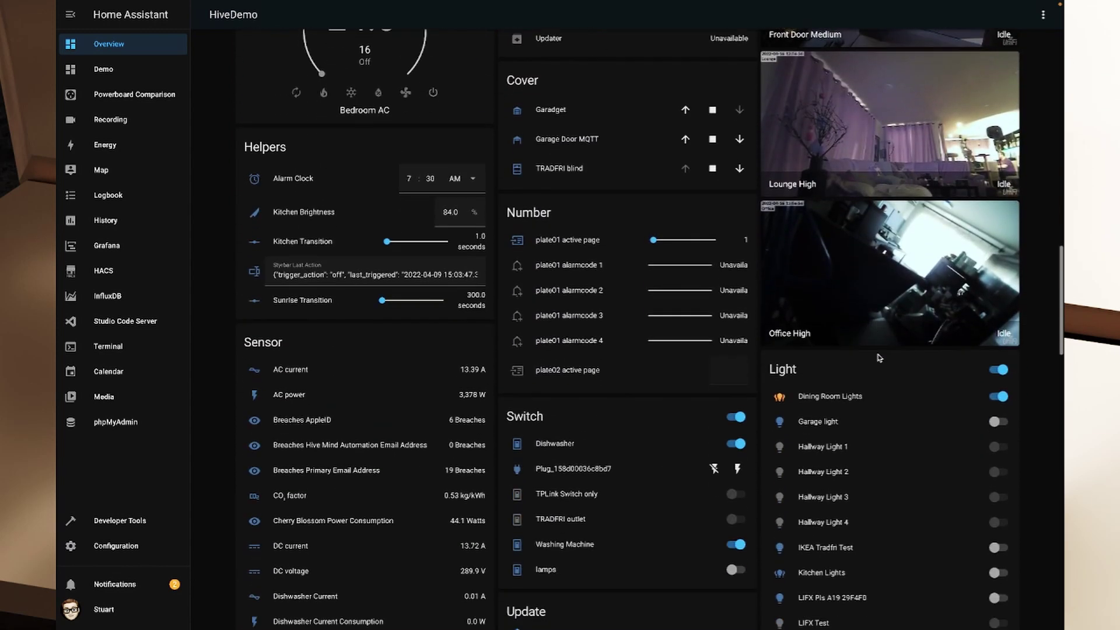
scroll(906, 374, down, 1)
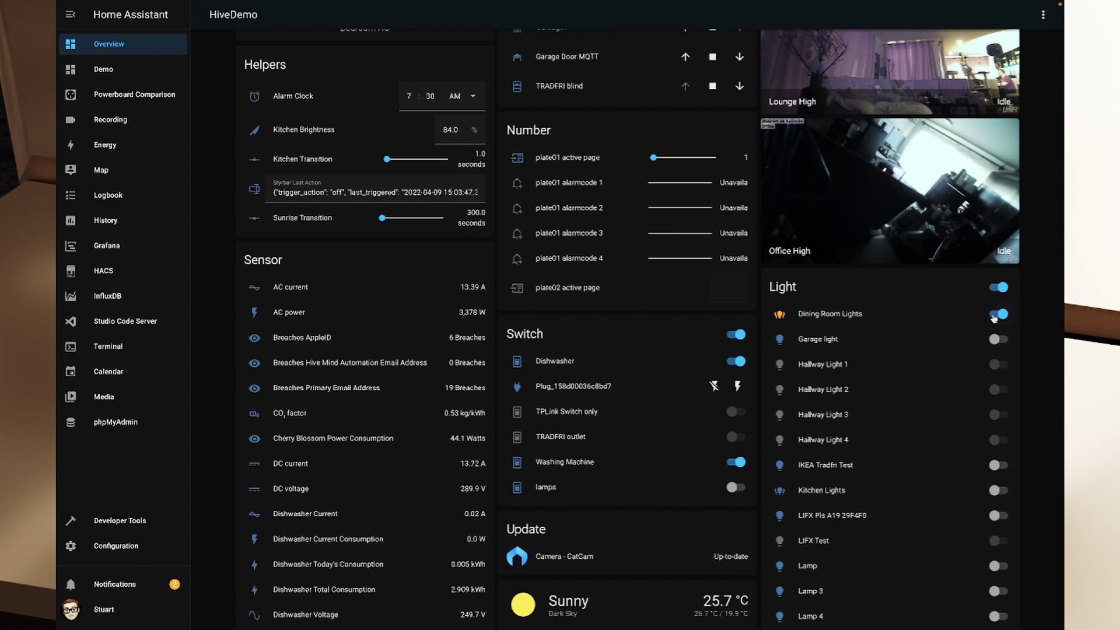
click(997, 315)
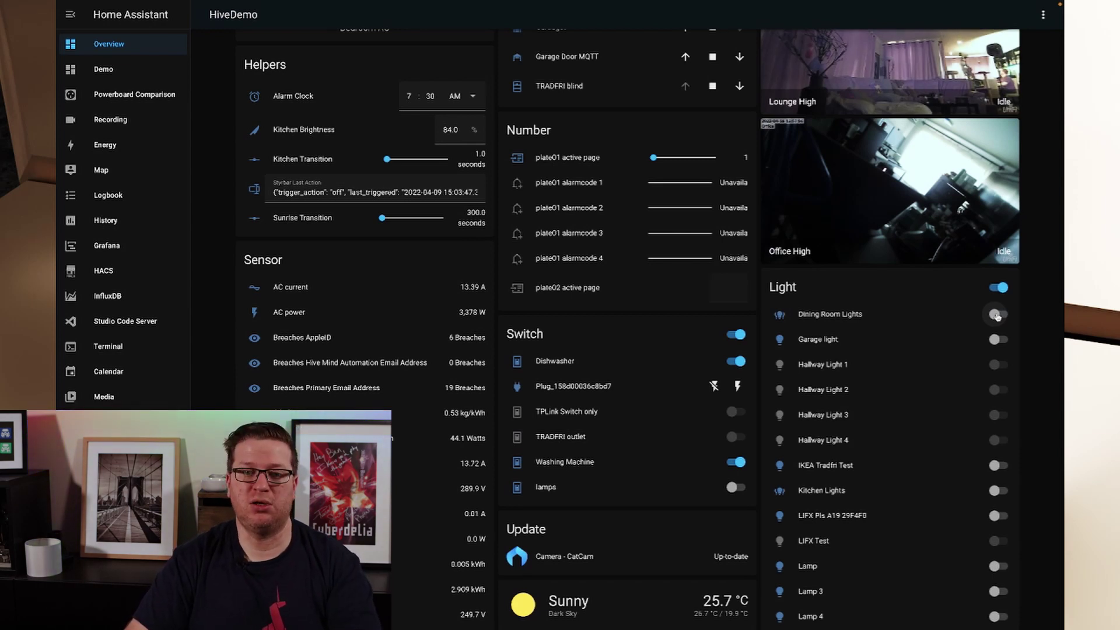
click(998, 315)
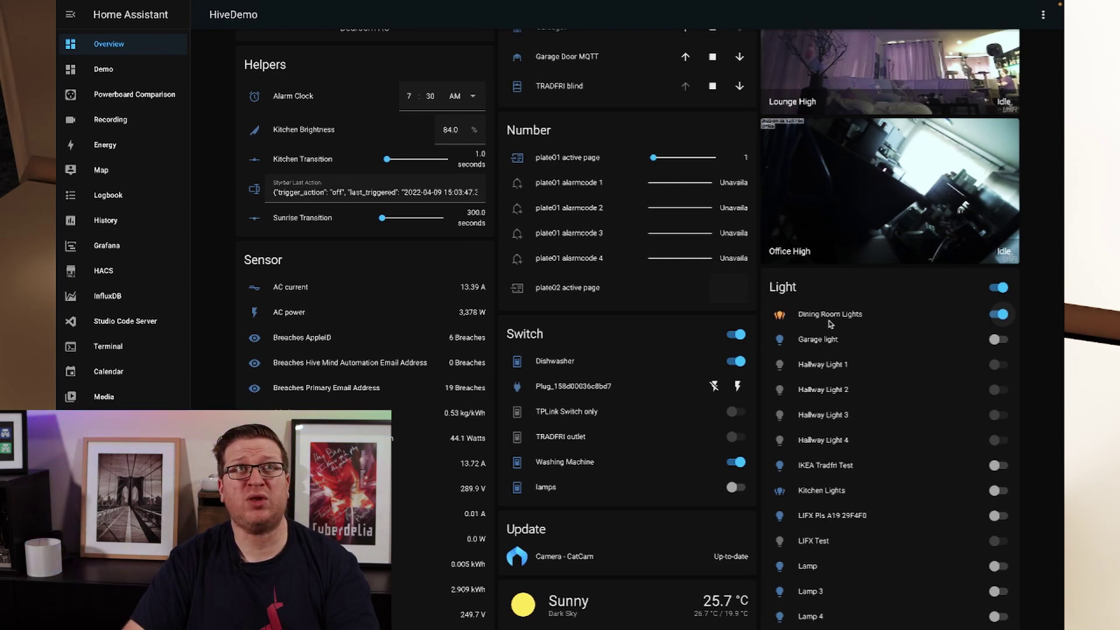
Step: Make Dining Room Lights red, then set a warm colour temperature, leaving the effect unchanged
click(781, 315)
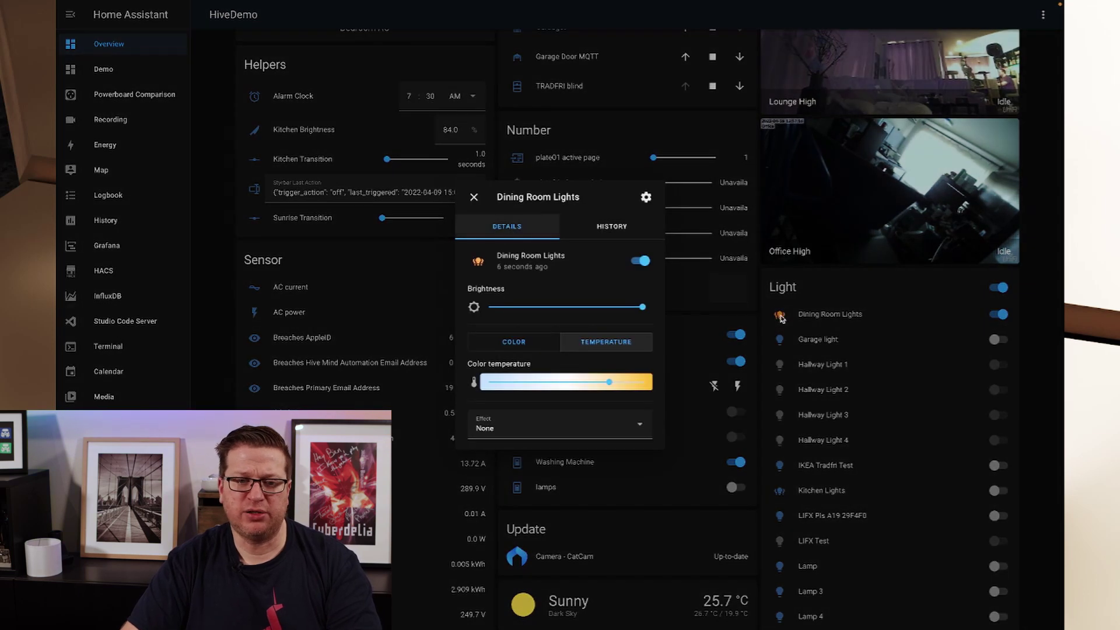
click(523, 341)
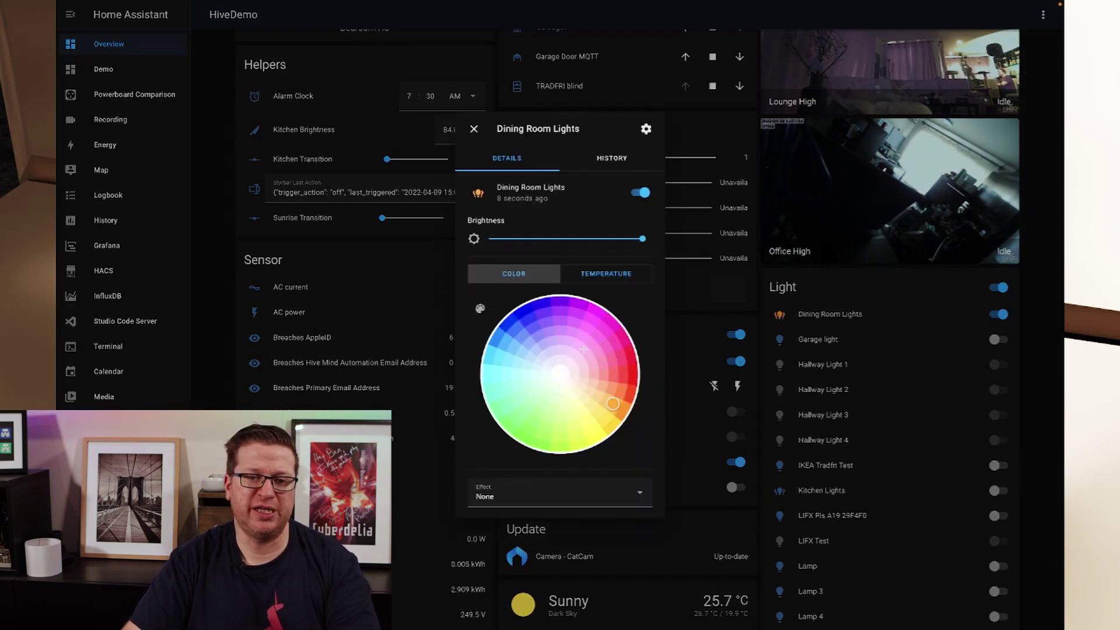
click(636, 376)
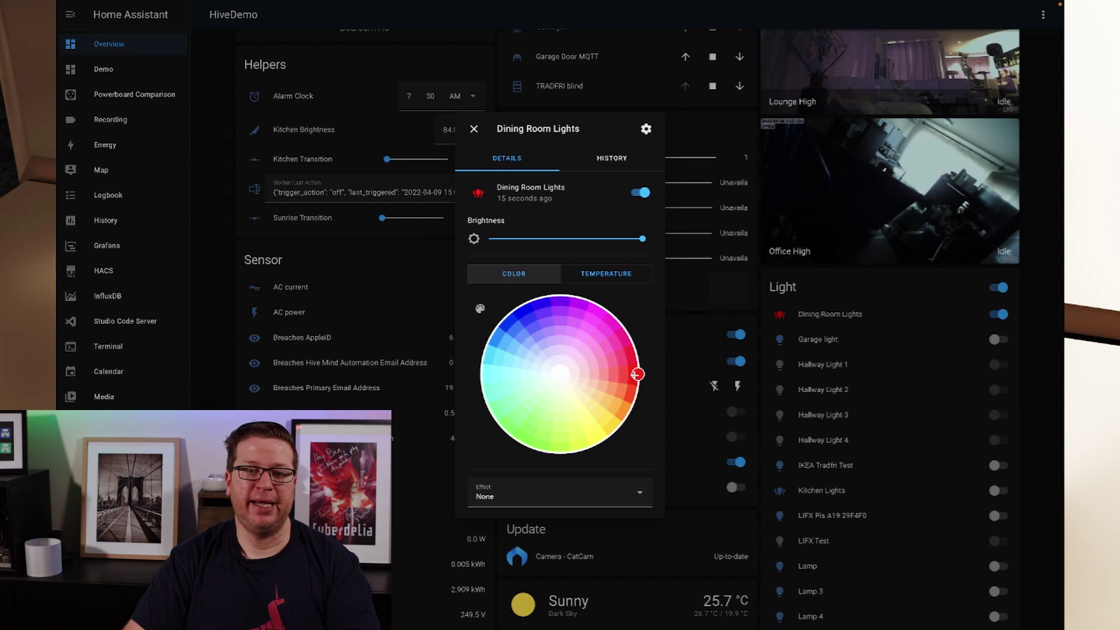
click(607, 277)
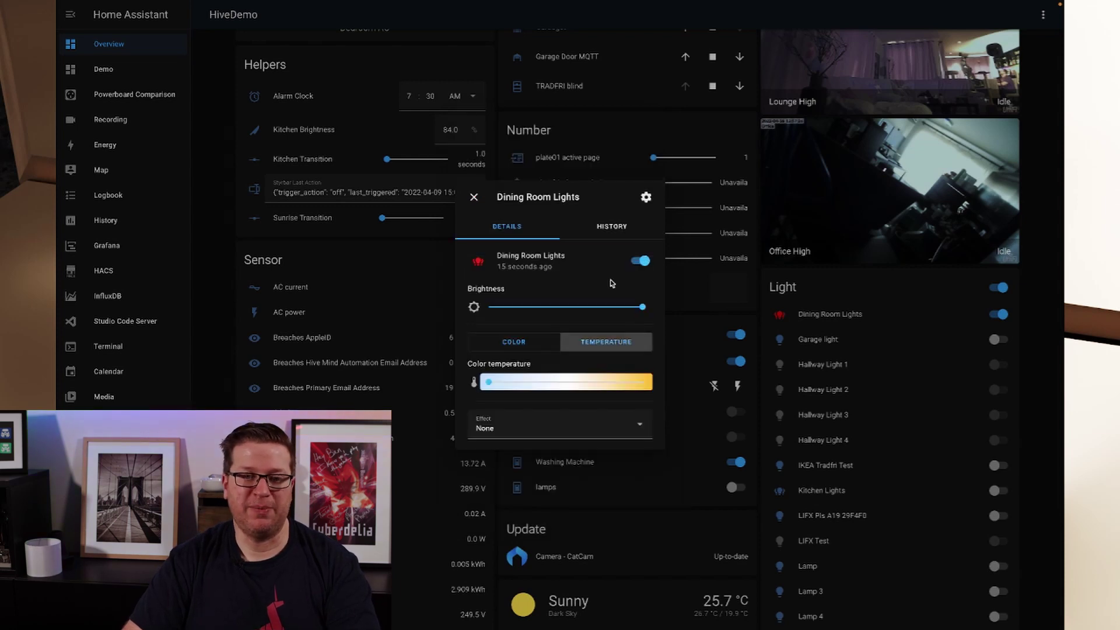
click(629, 383)
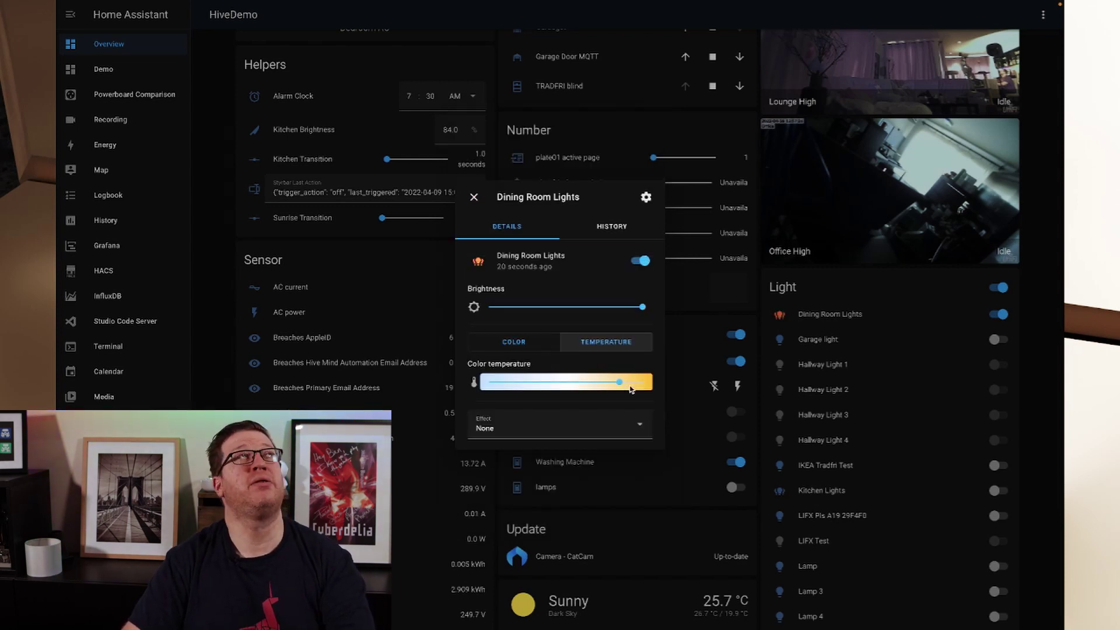
click(639, 429)
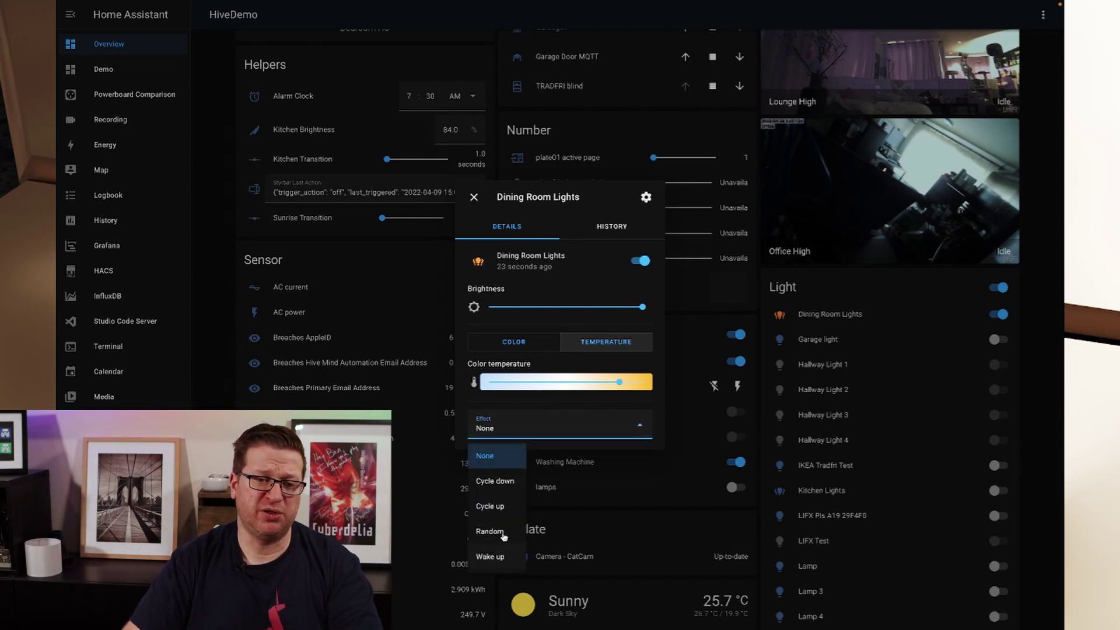
click(581, 270)
click(474, 197)
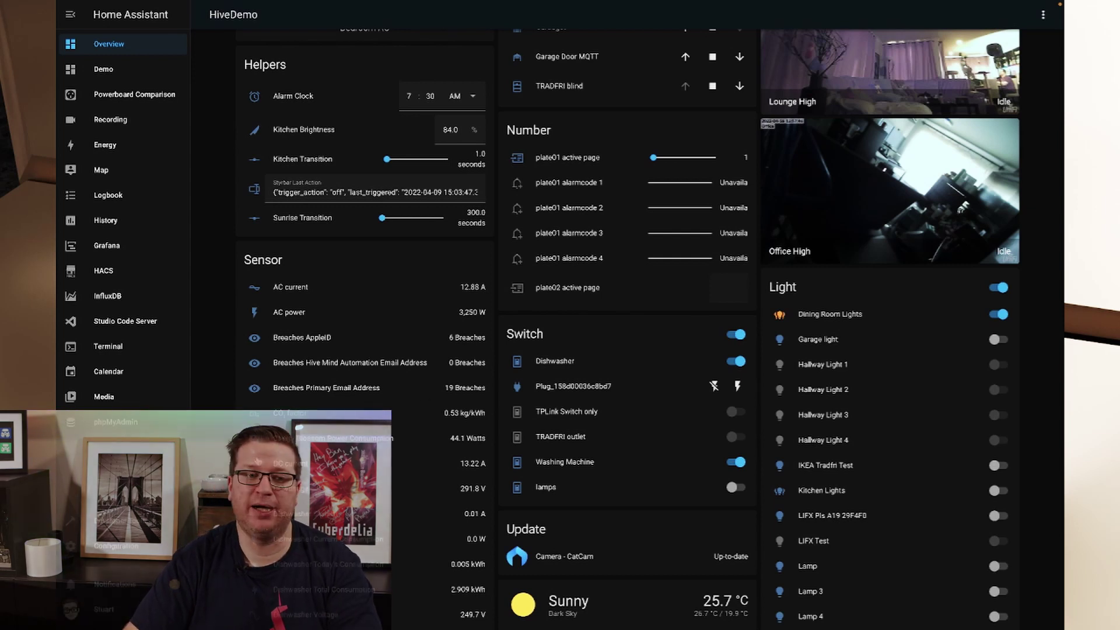
Step: From the Helpers list, start a new Switch group helper
scroll(627, 326, down, 1)
click(126, 547)
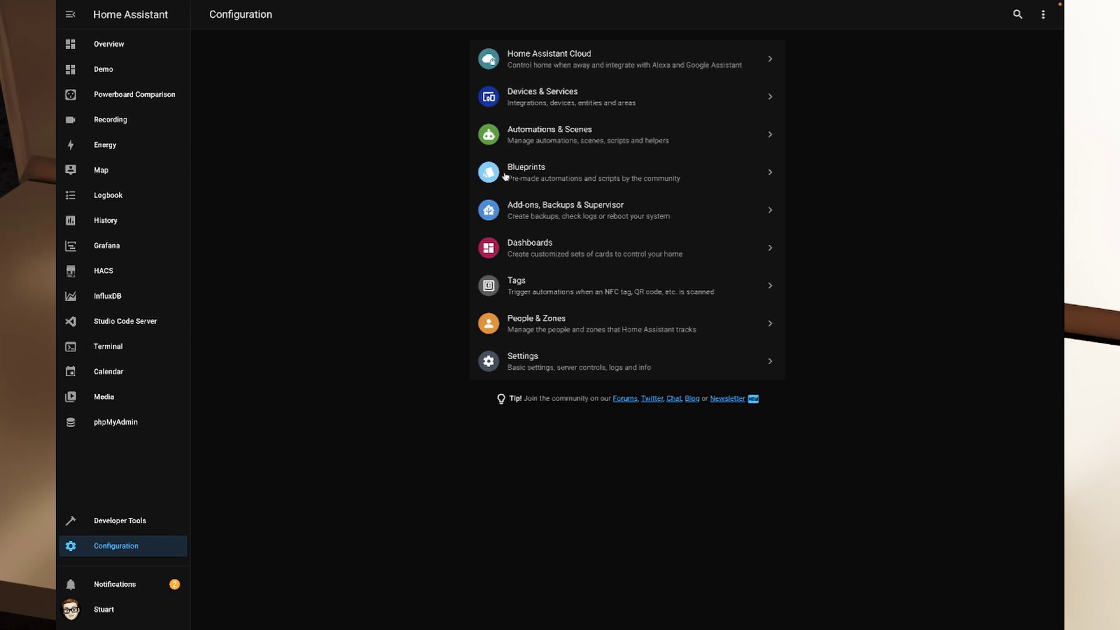
click(535, 134)
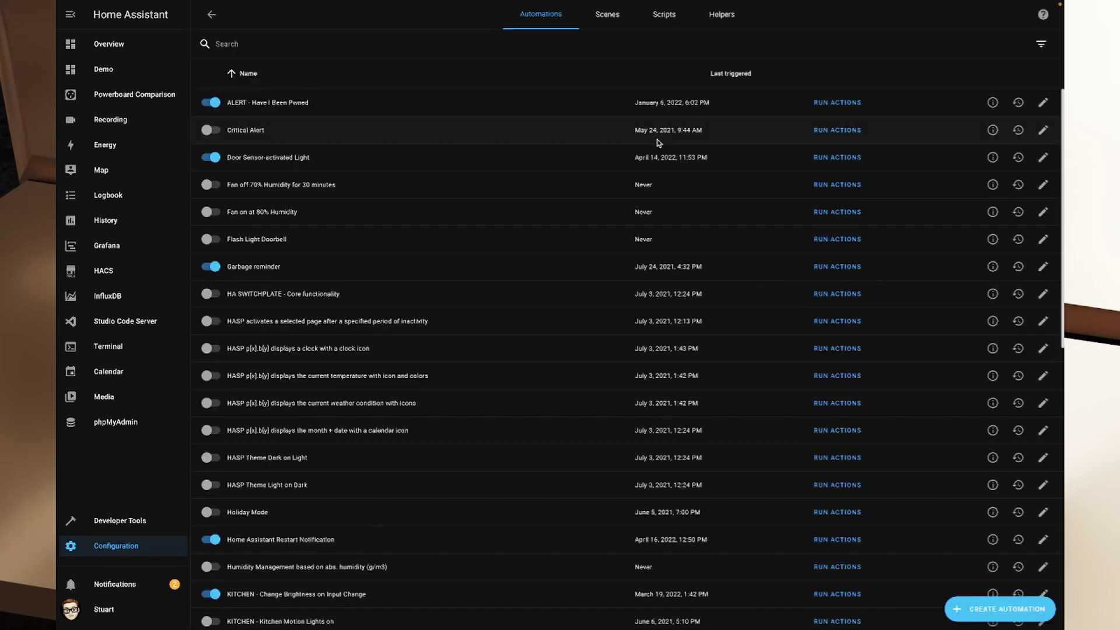
click(709, 25)
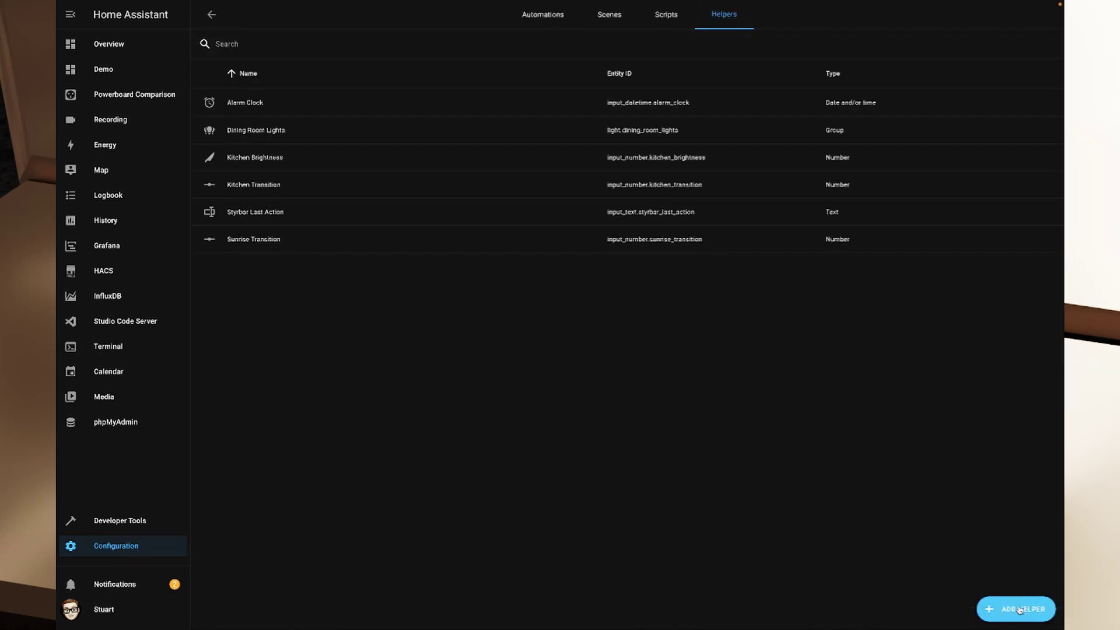
click(1018, 611)
click(525, 272)
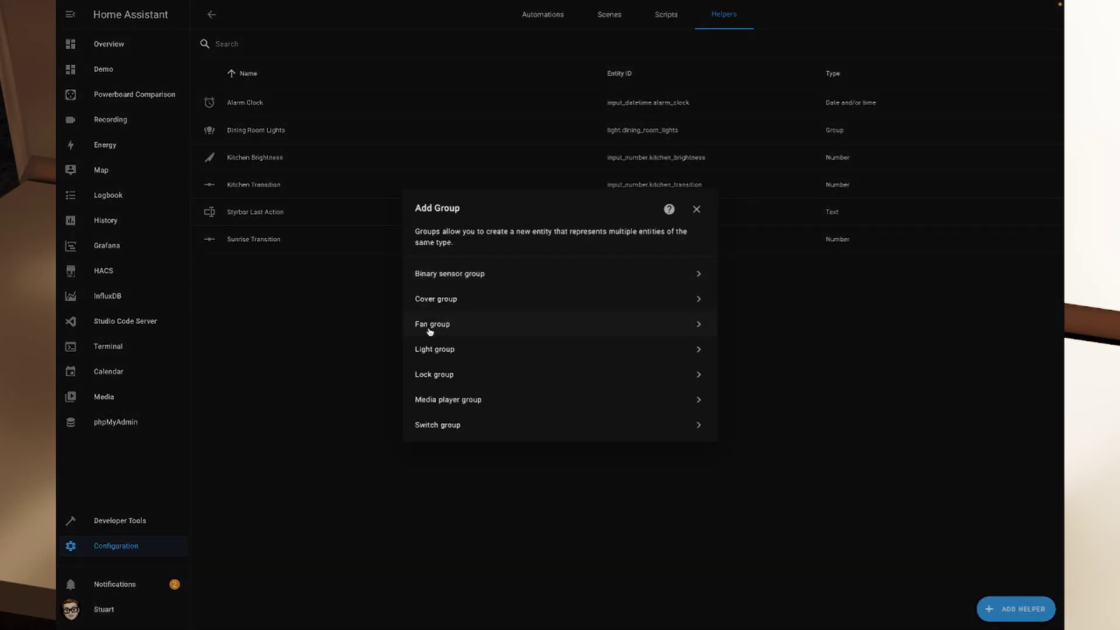
click(445, 428)
Step: Name the new switch group Hallway
click(517, 271)
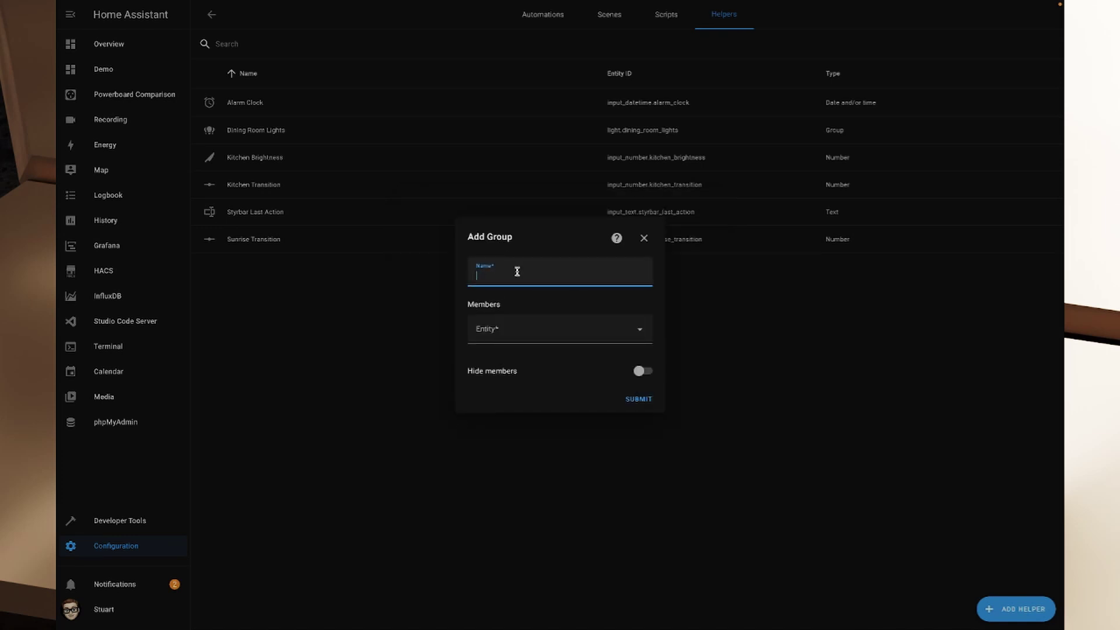
text(Hallw)
click(477, 329)
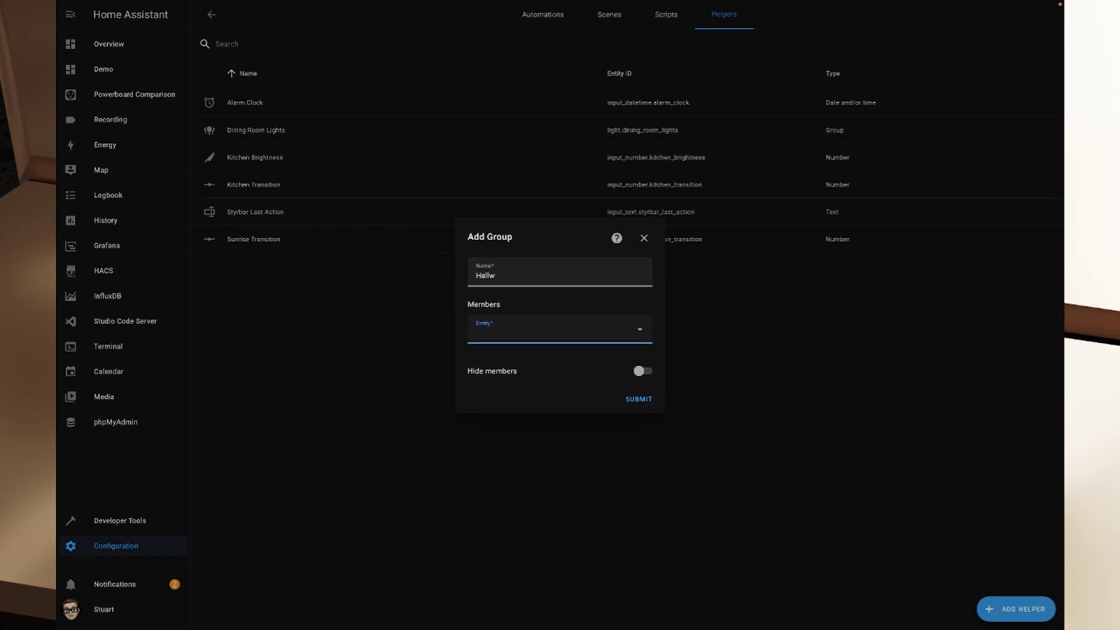
click(535, 273)
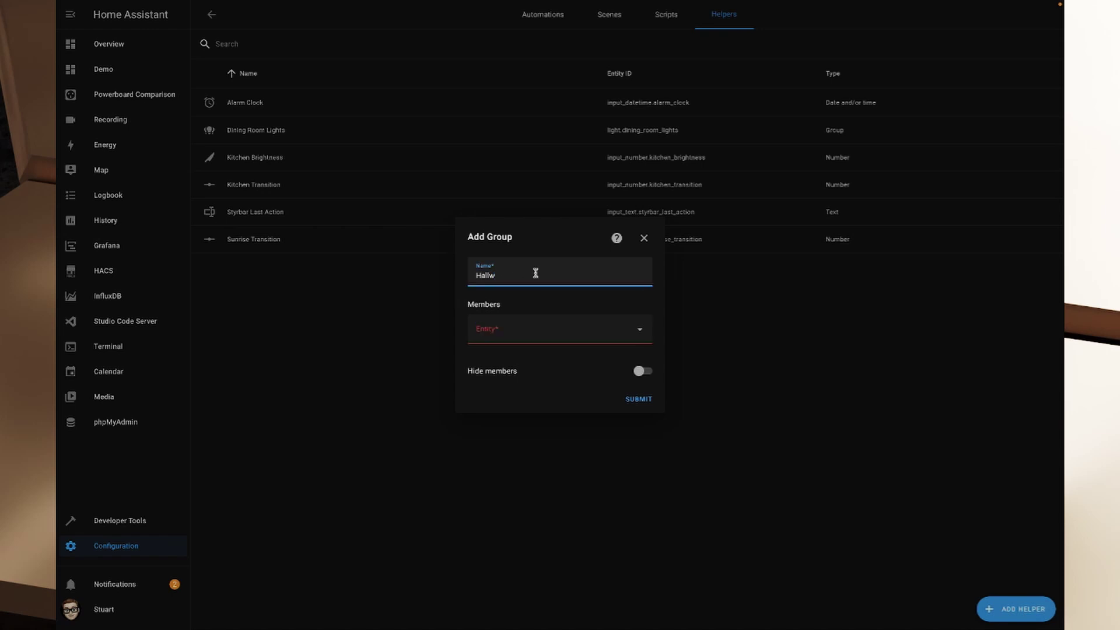
text(ay)
Step: Add Hallway 1, 2, 3 and 4 as members, turn on Hide members, and create the group
click(549, 328)
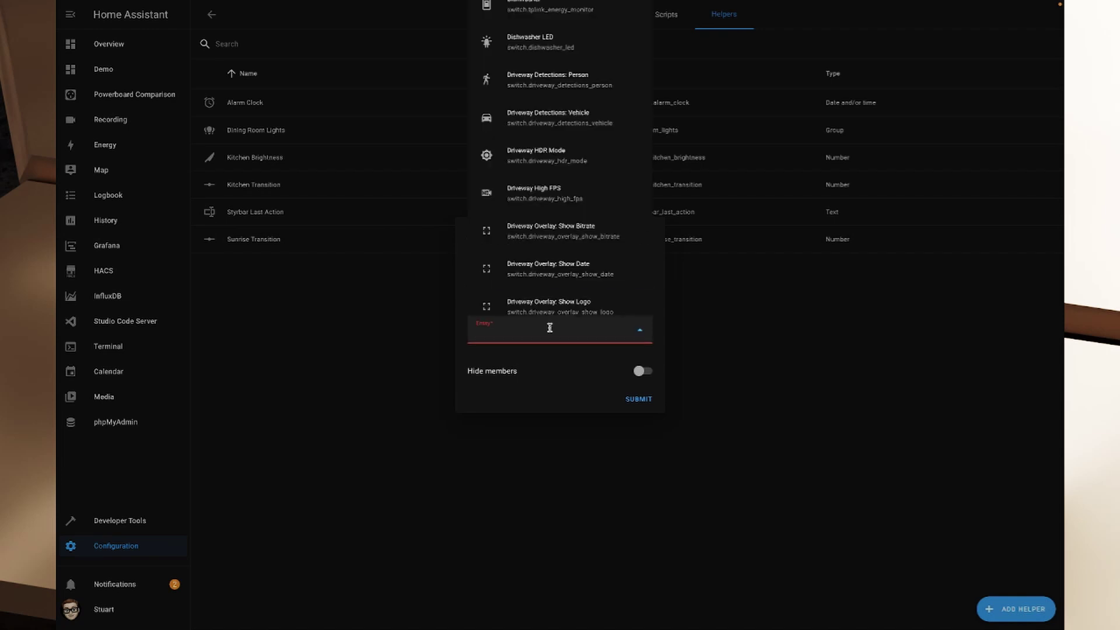
text(hall)
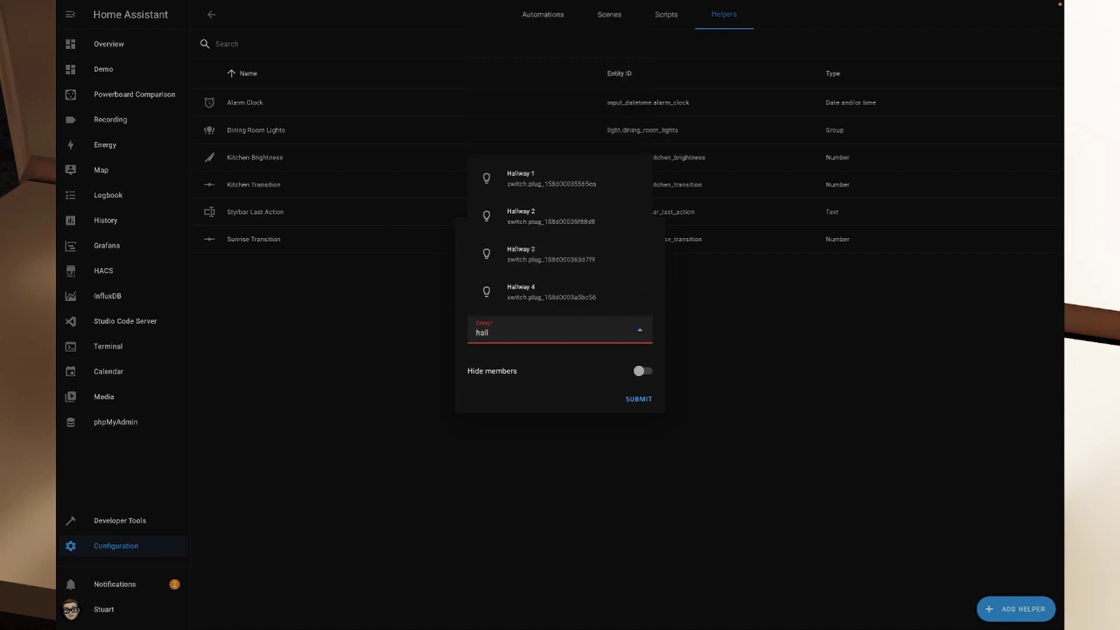
click(560, 186)
click(632, 357)
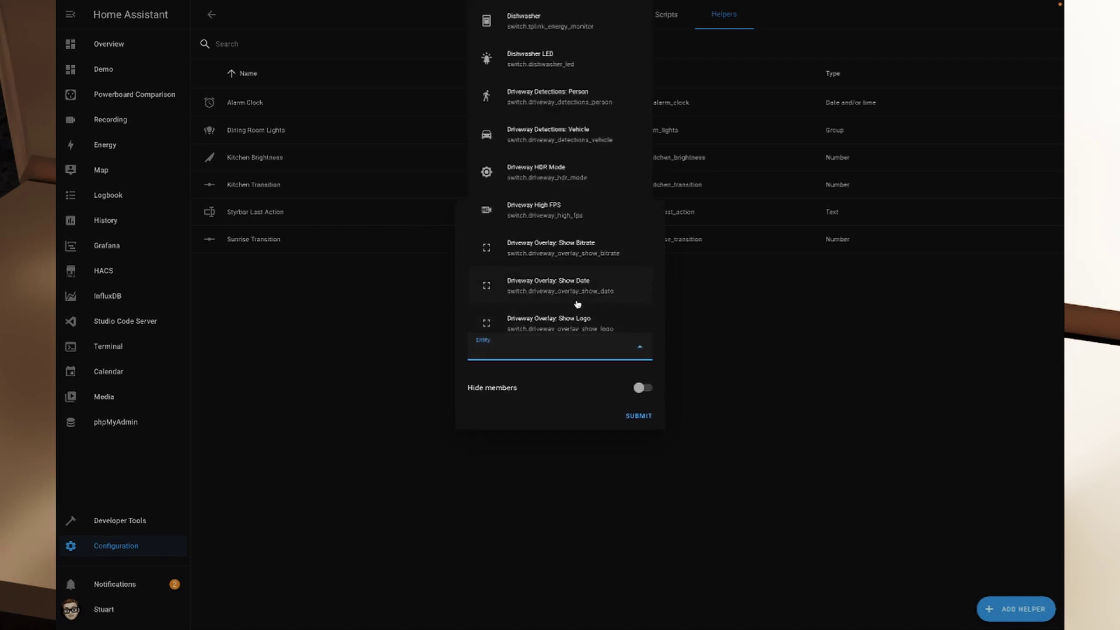
text(hallway)
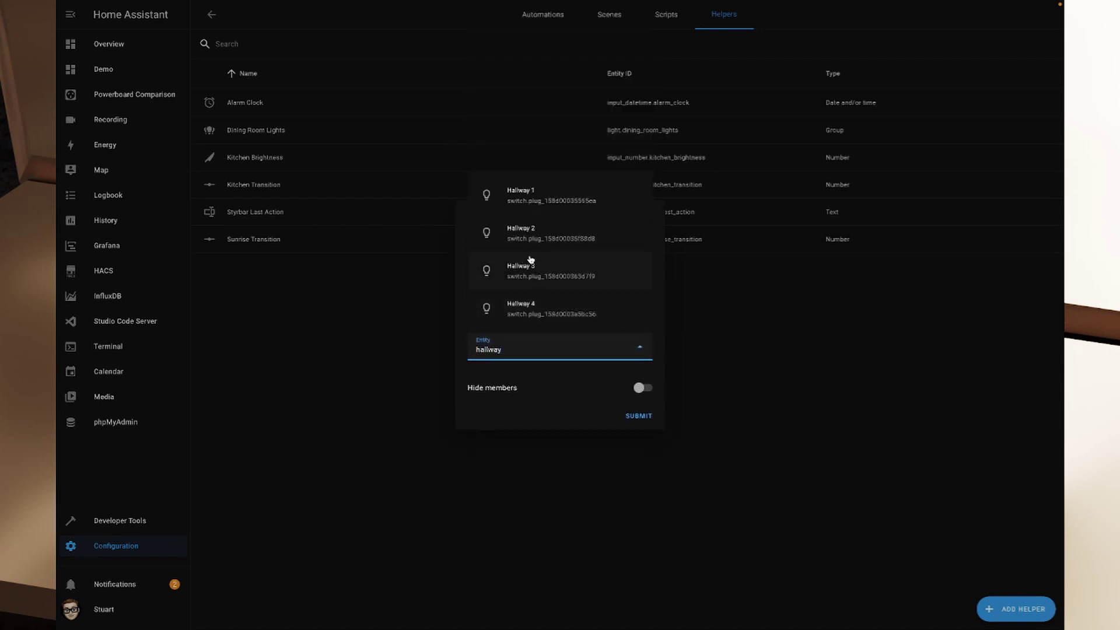
click(534, 233)
click(640, 368)
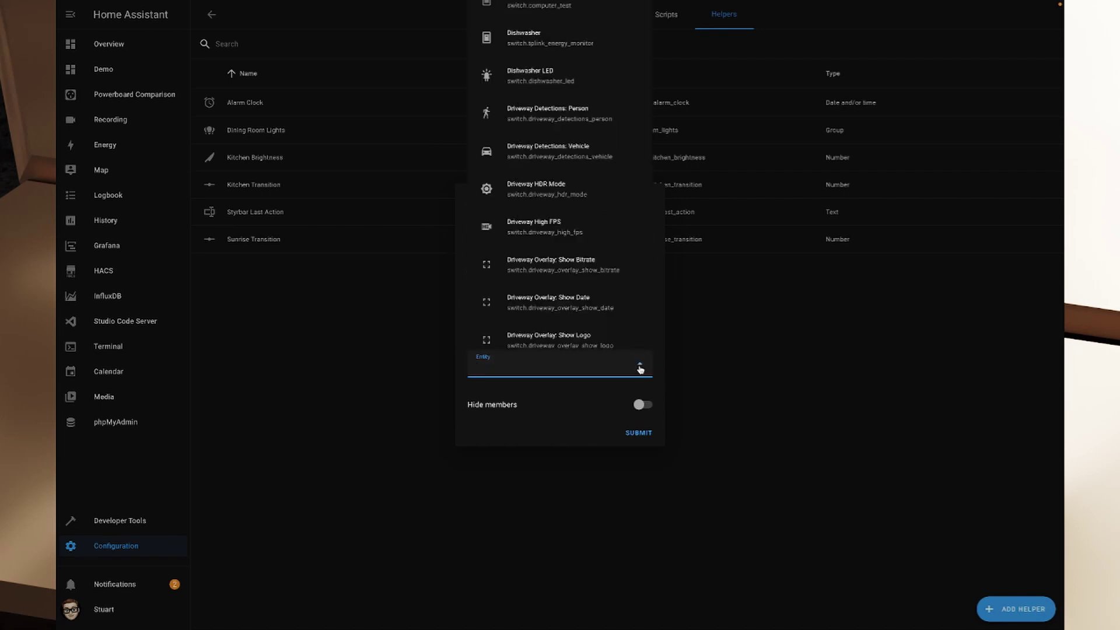
text(hallway)
click(576, 301)
click(626, 385)
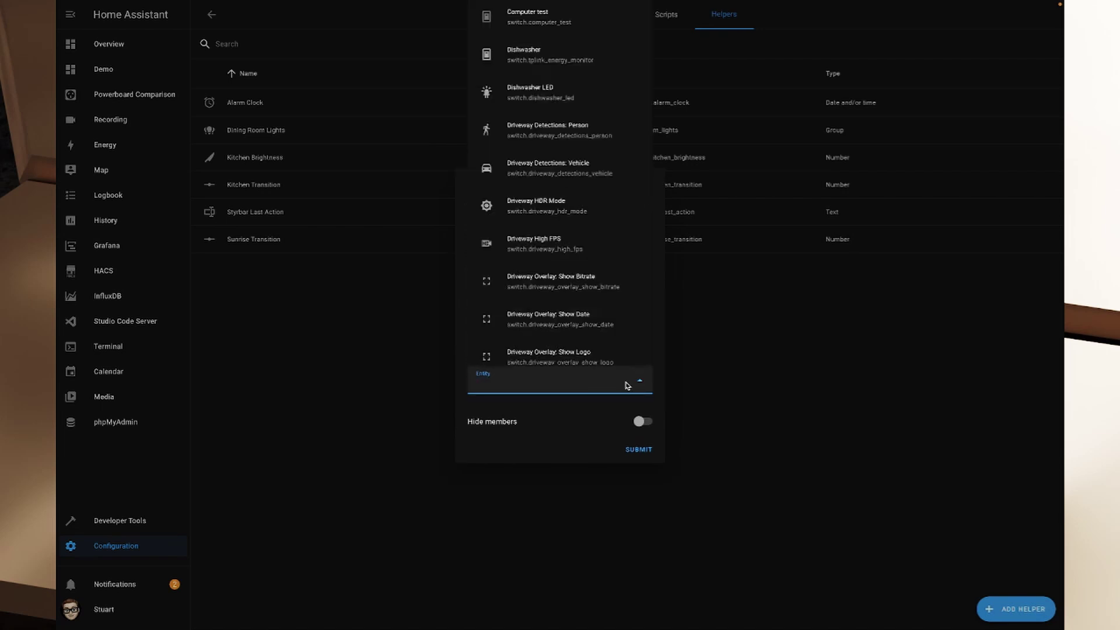
text(hallway)
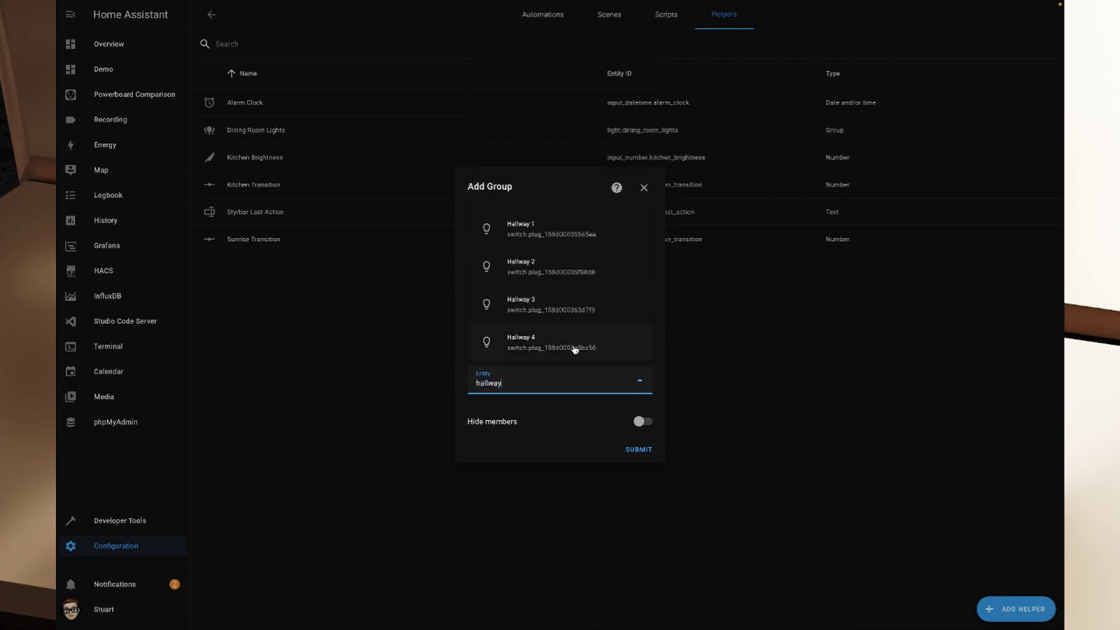
click(572, 349)
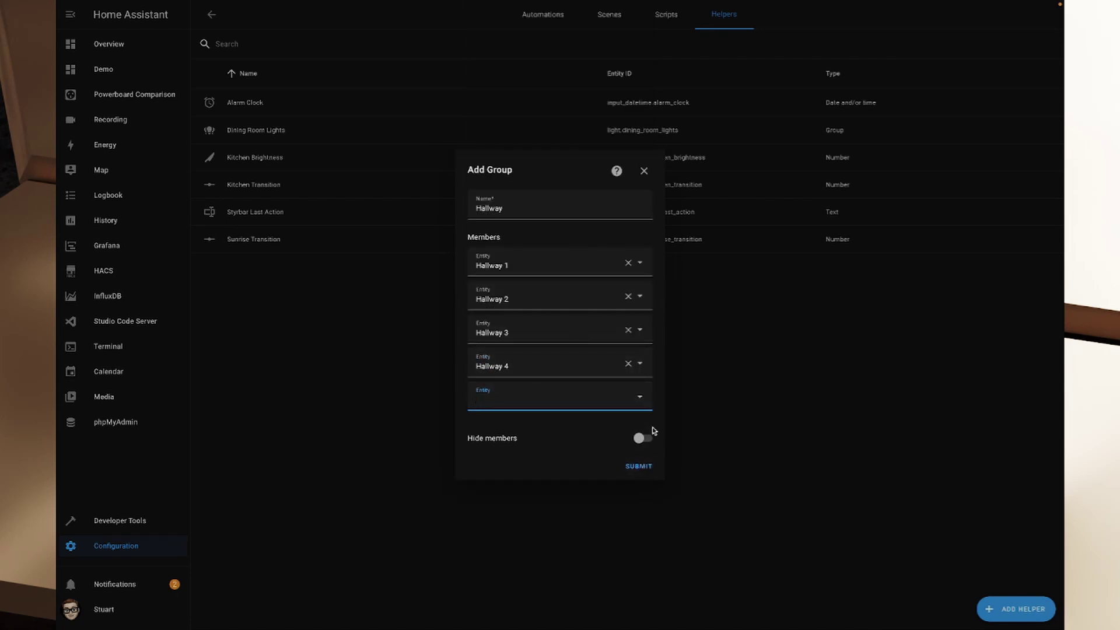
click(644, 438)
click(641, 468)
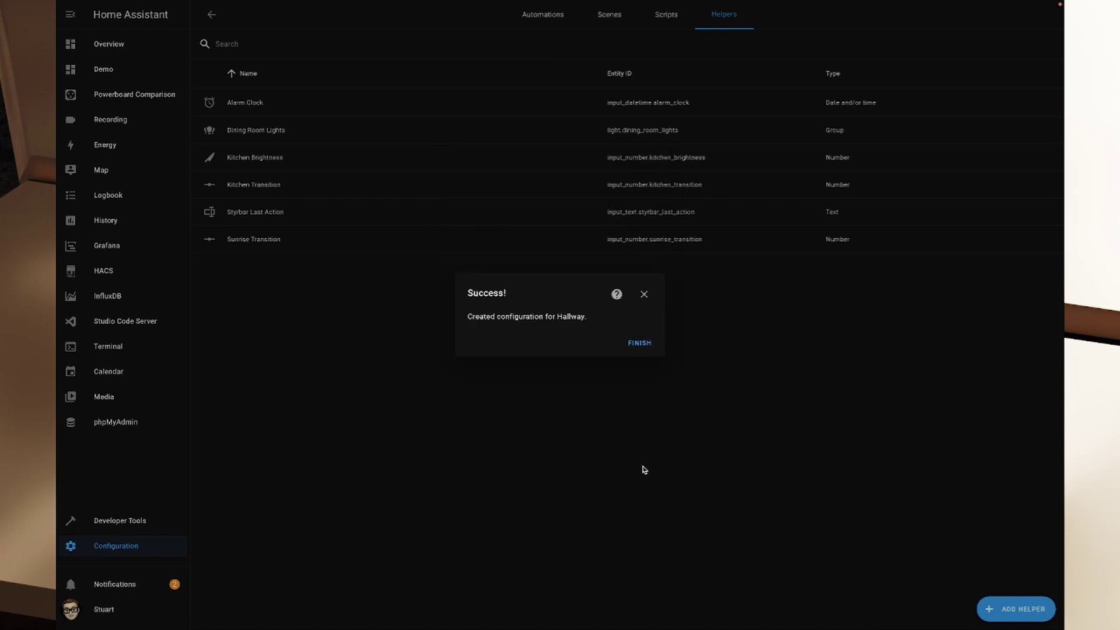
Step: On the Overview dashboard, find the Hallway switch, turn it on, and open its details
click(639, 344)
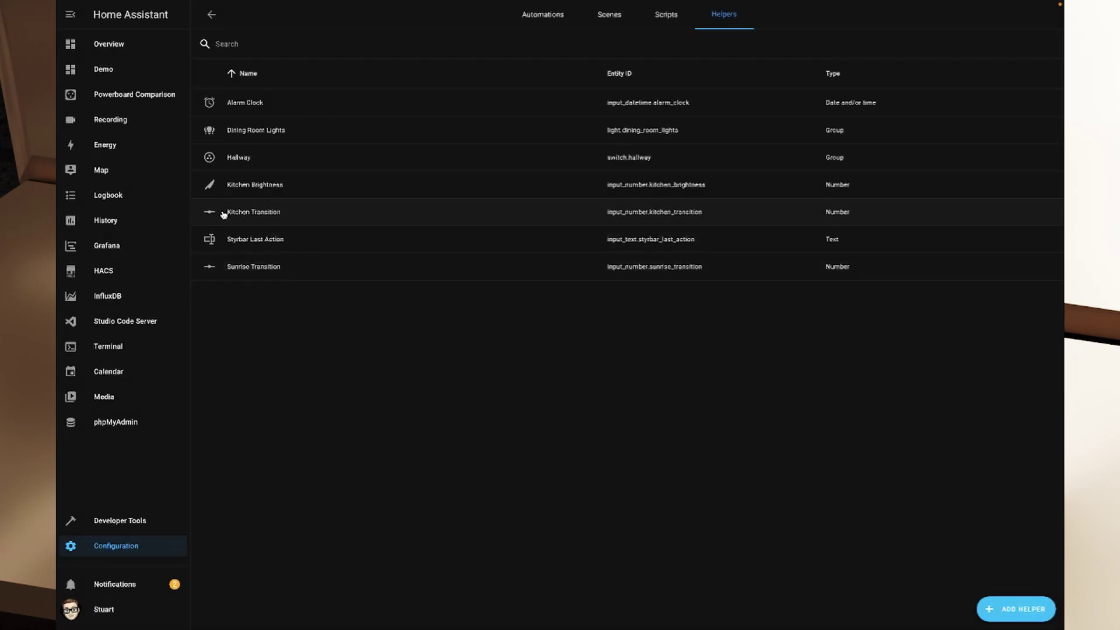
click(102, 46)
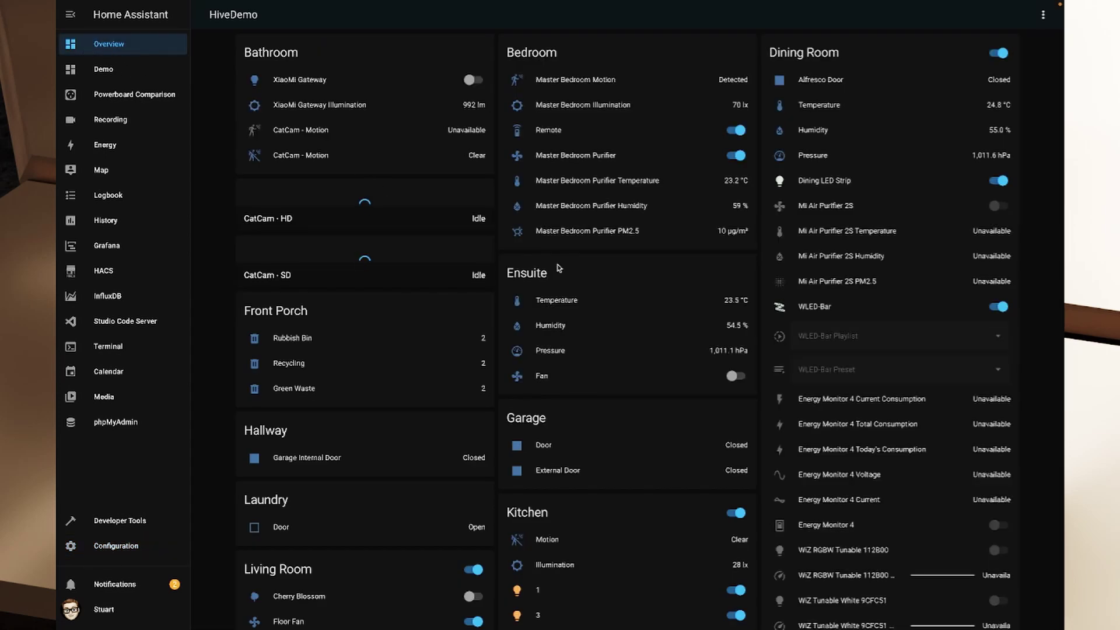
key(ctrl+f)
text(Hel)
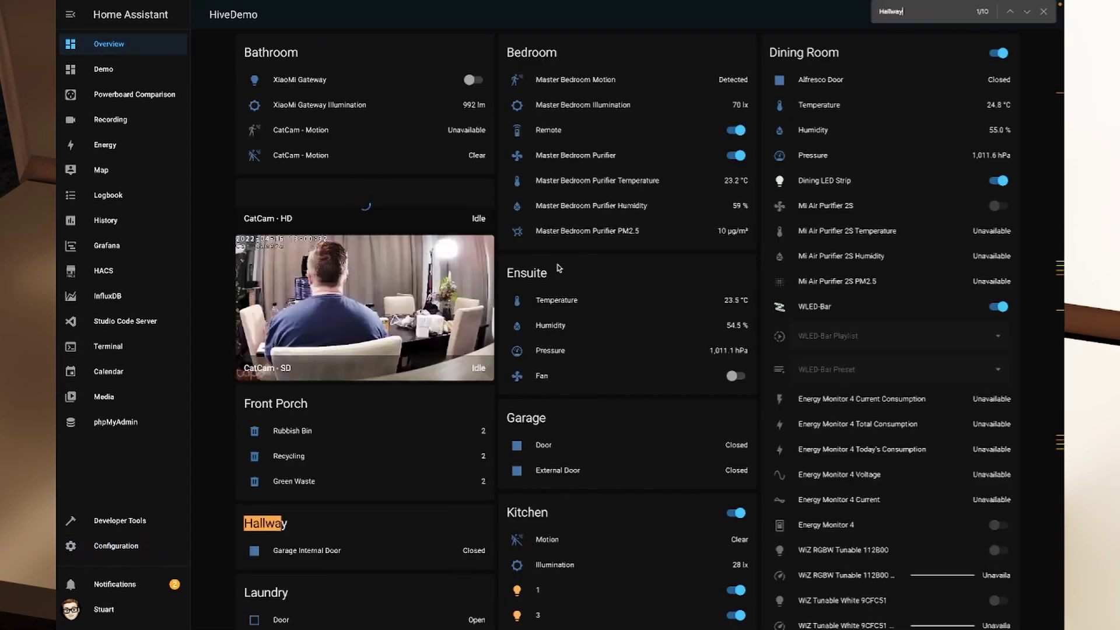
key(Return)
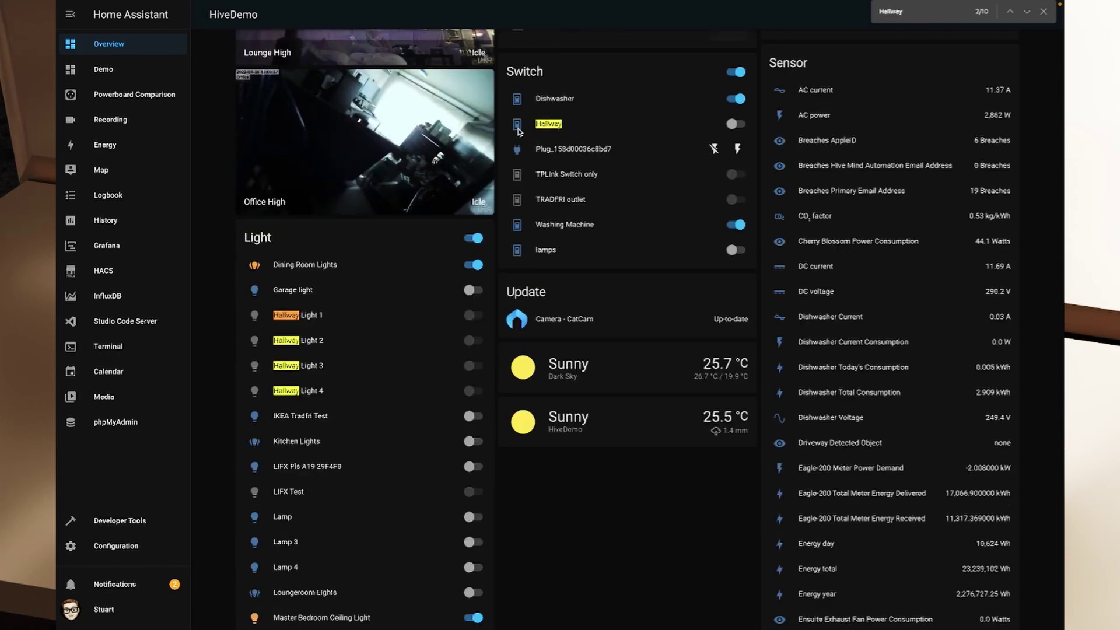
click(735, 125)
click(542, 132)
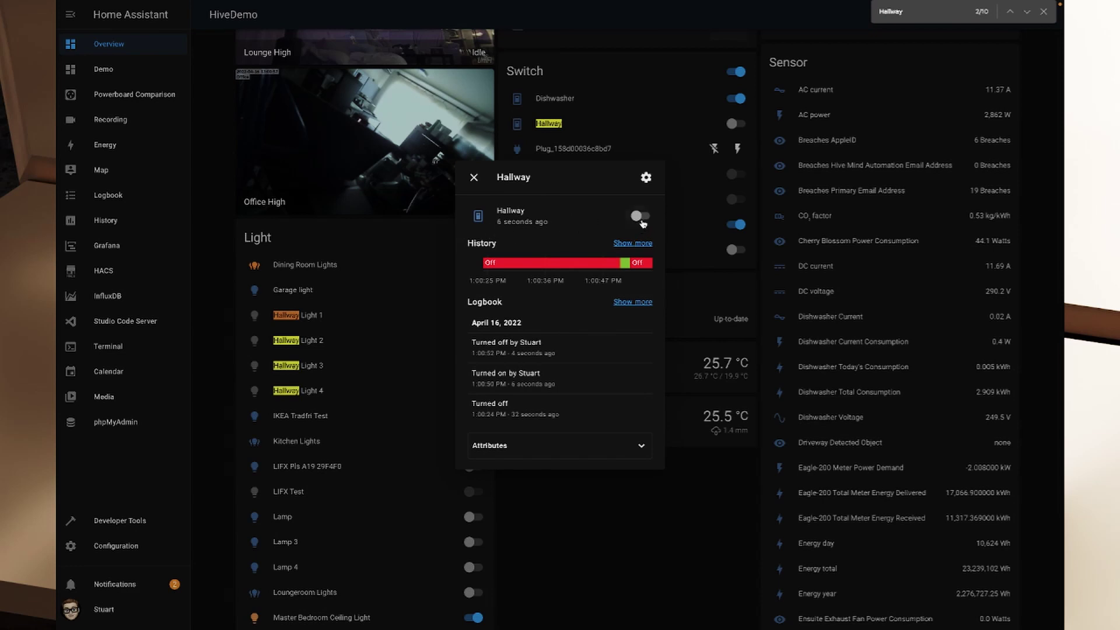
click(639, 450)
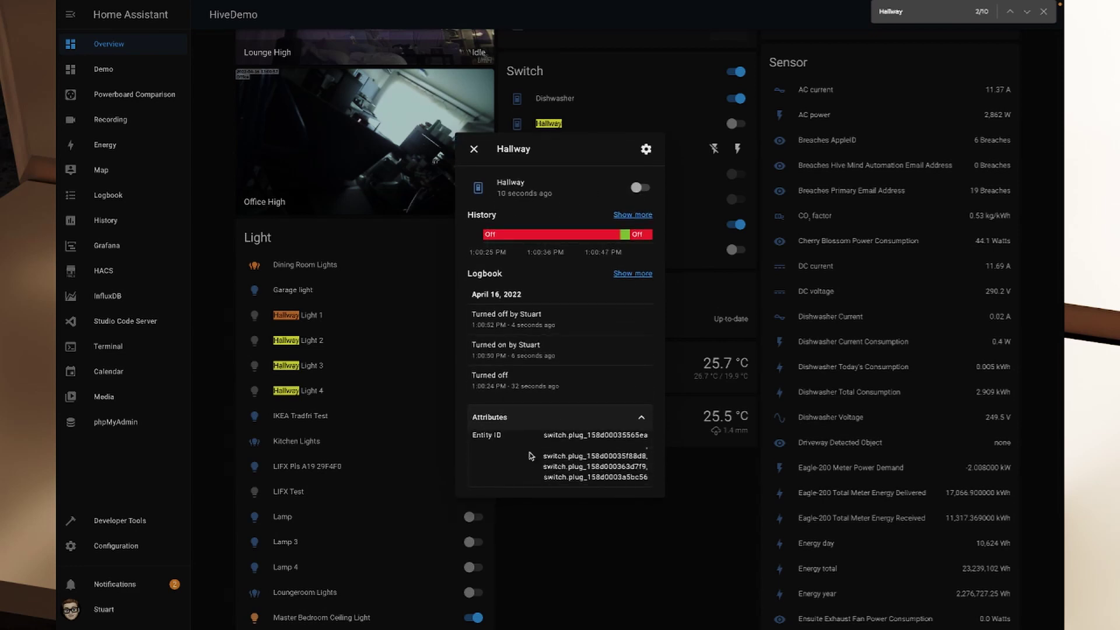
drag(546, 435, 608, 477)
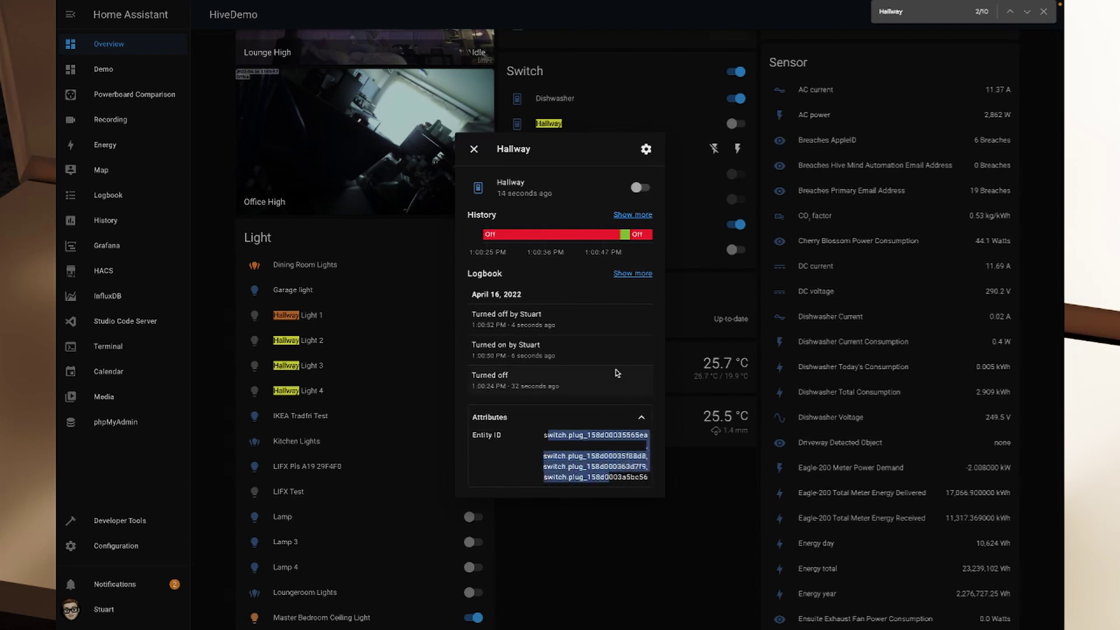
click(646, 149)
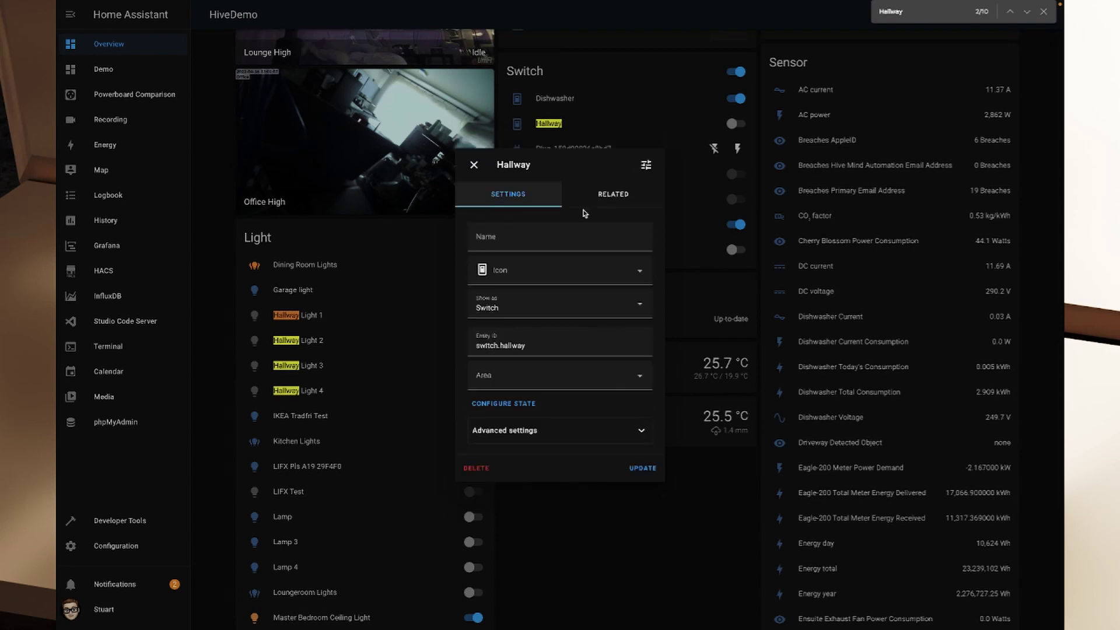
click(528, 405)
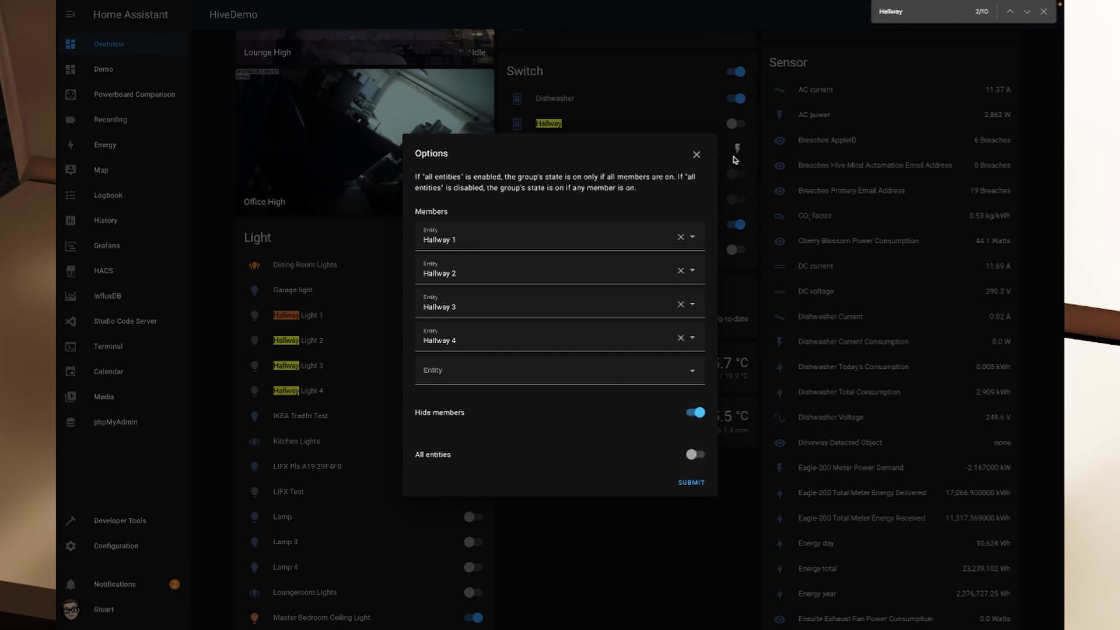
click(697, 155)
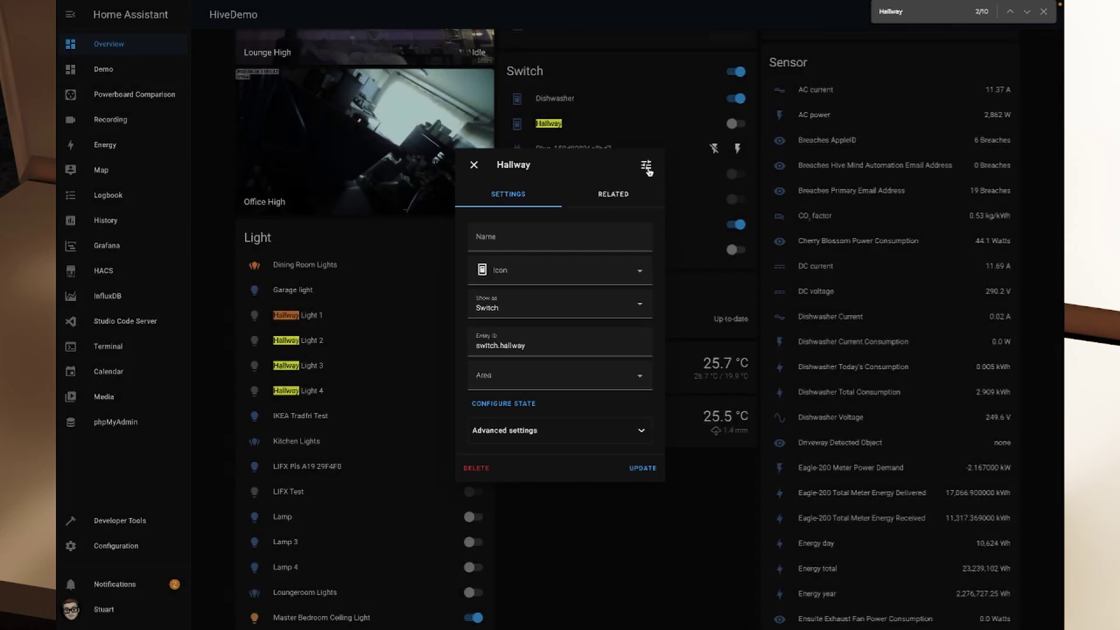
click(474, 166)
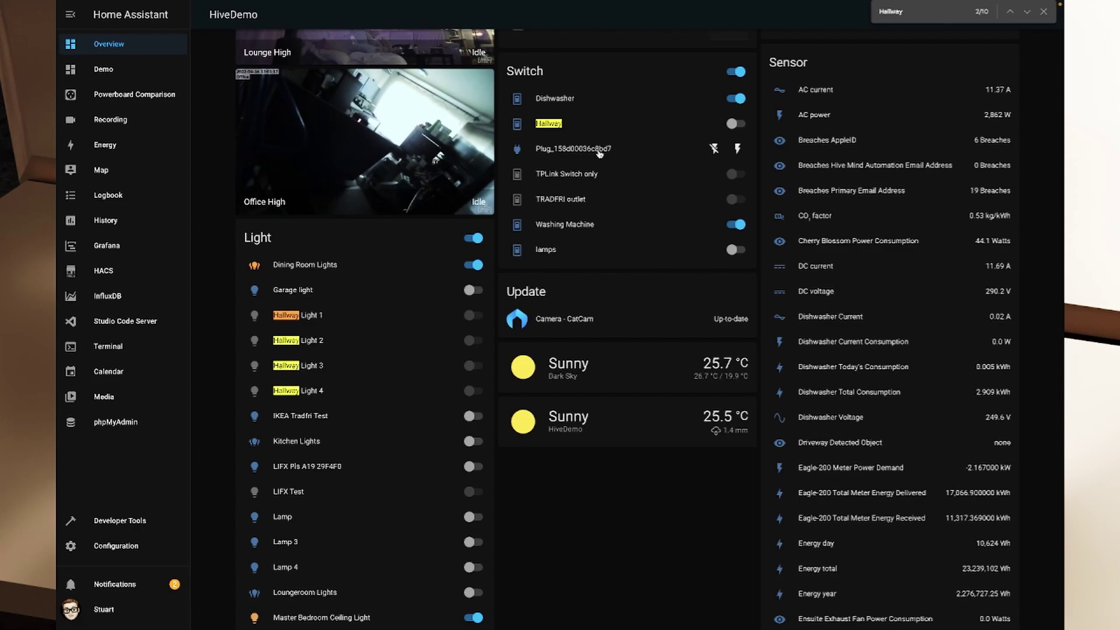